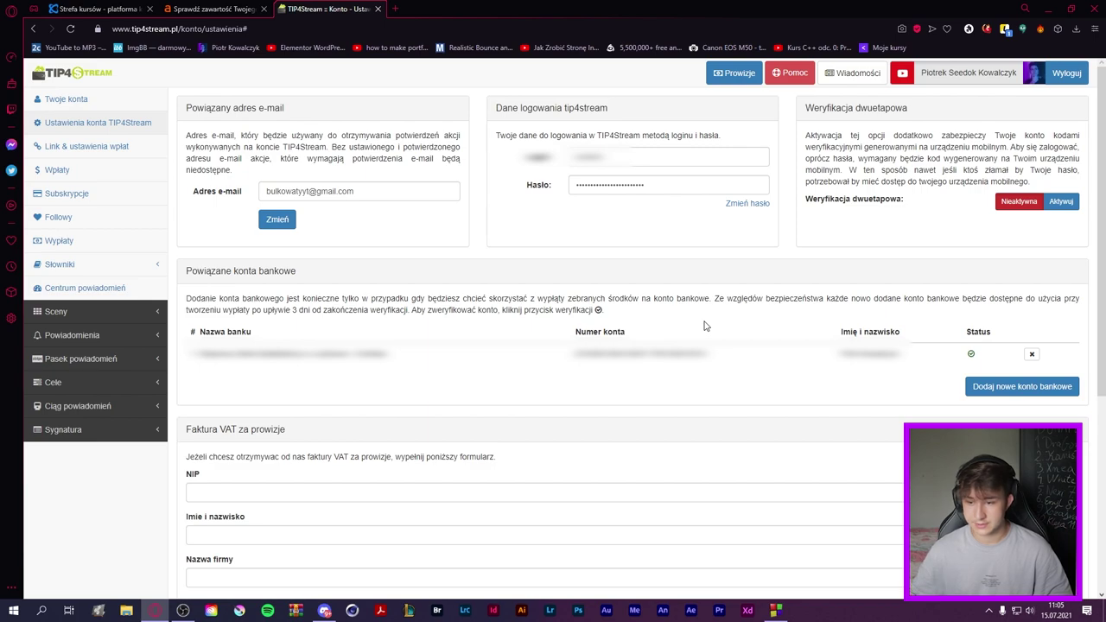
- Review the linked bank accounts and the payment channels' minimum amounts in the account settings, and go to the link and donation settings
mouse_move(972, 356)
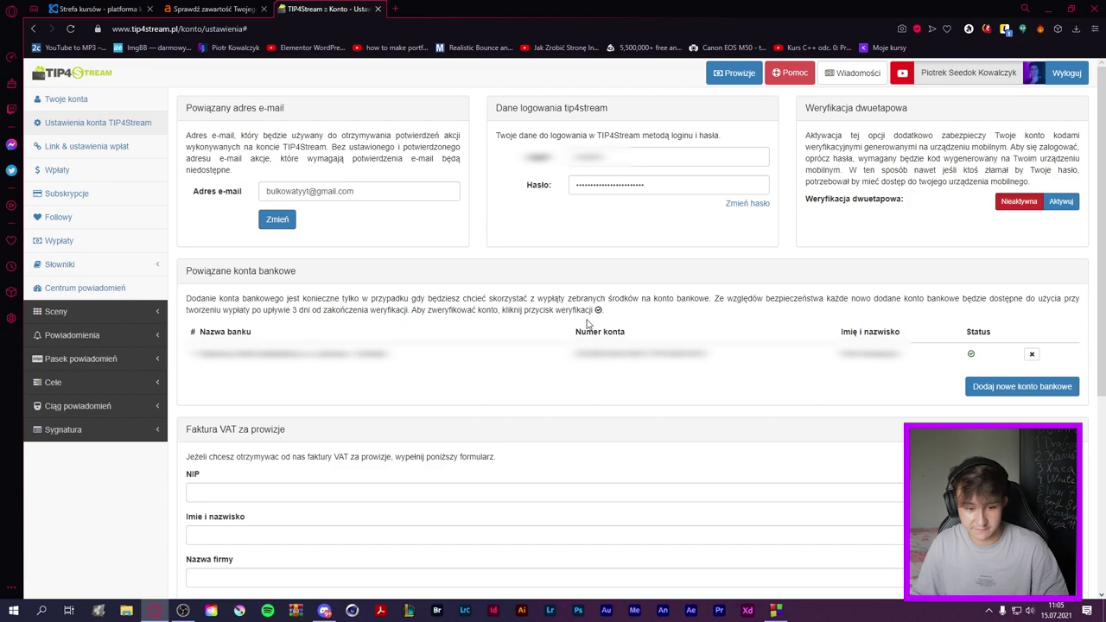
scroll(575, 325, "down", 4)
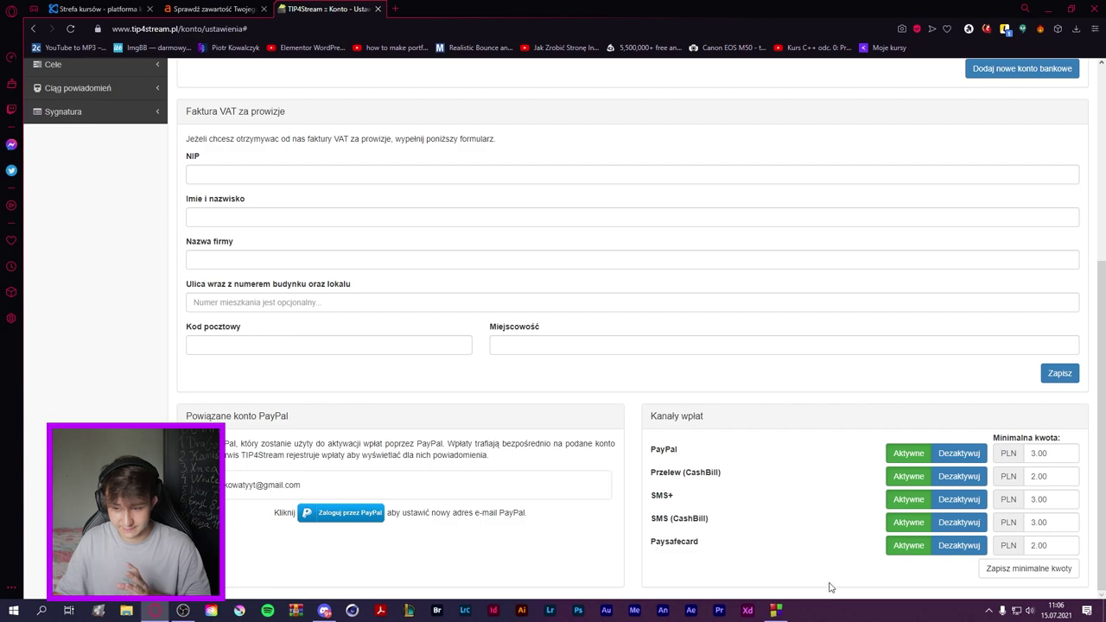
double_click(1063, 458)
key("alt+Left")
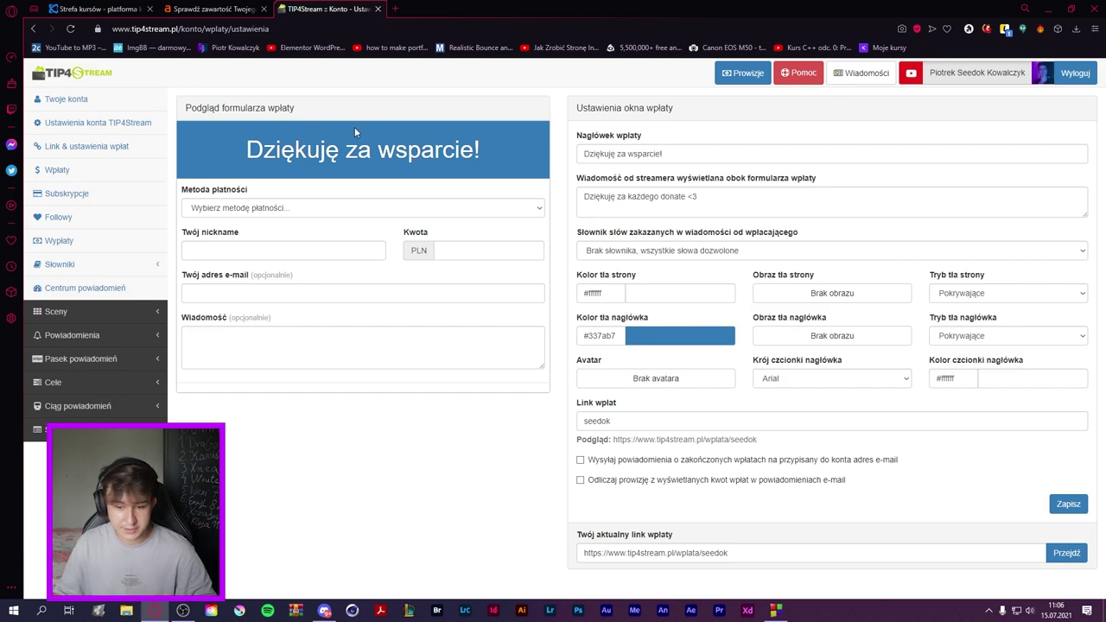
- Examine the streamer's message and the donation link name in the donation window settings
left_click_drag(713, 200, 573, 202)
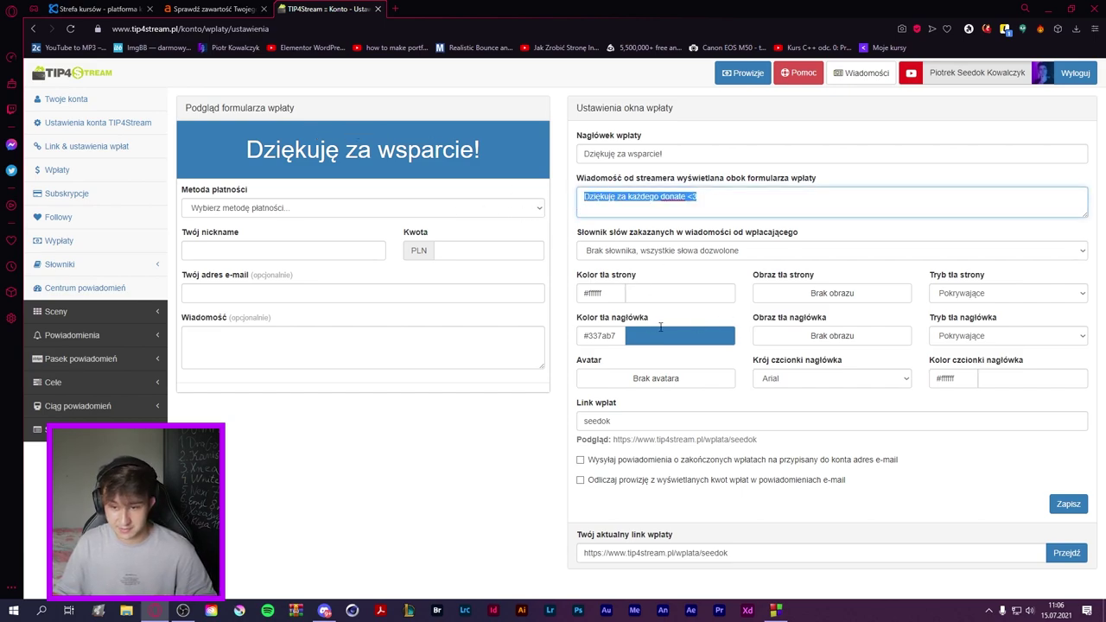
left_click(645, 426)
left_click_drag(612, 424, 544, 426)
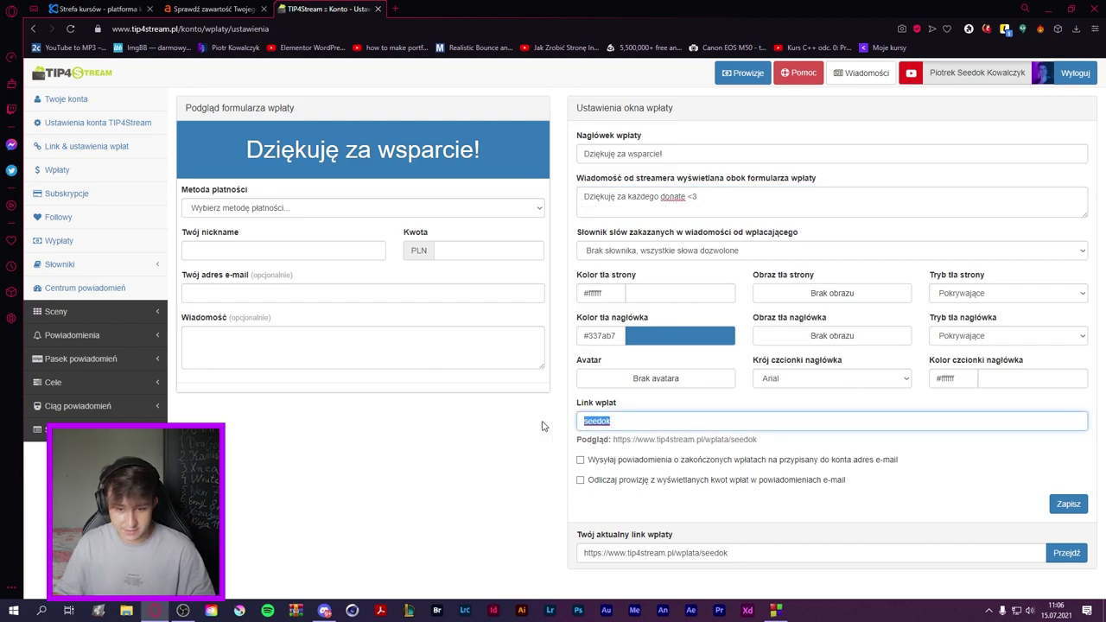
left_click(469, 466)
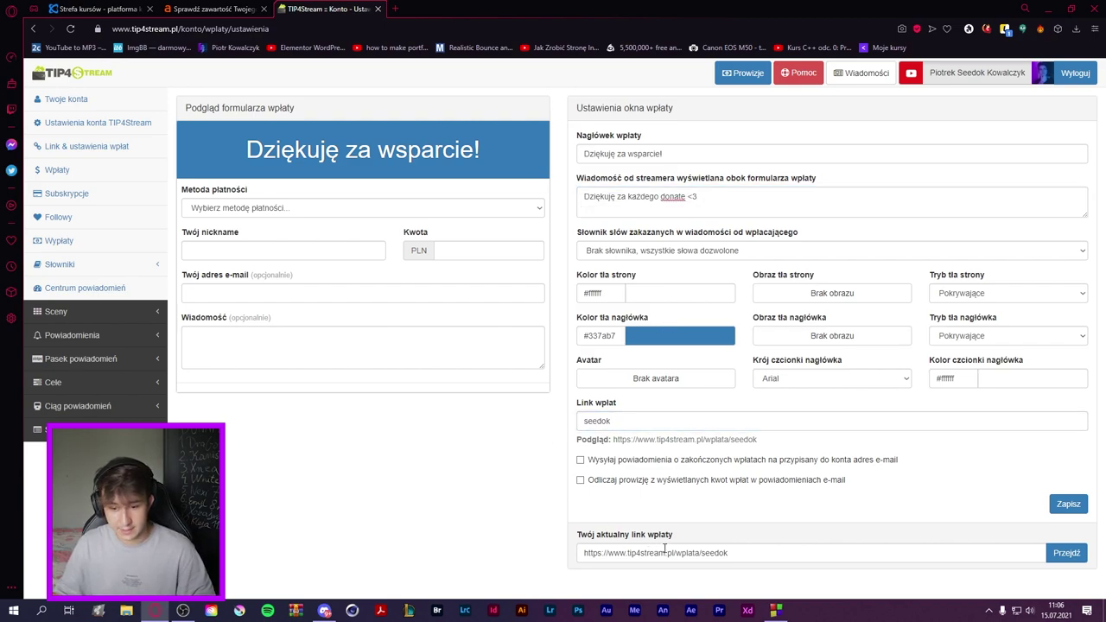
- Open the current public donation page and examine its payment methods, nickname, amount and e-mail fields
left_click(1065, 553)
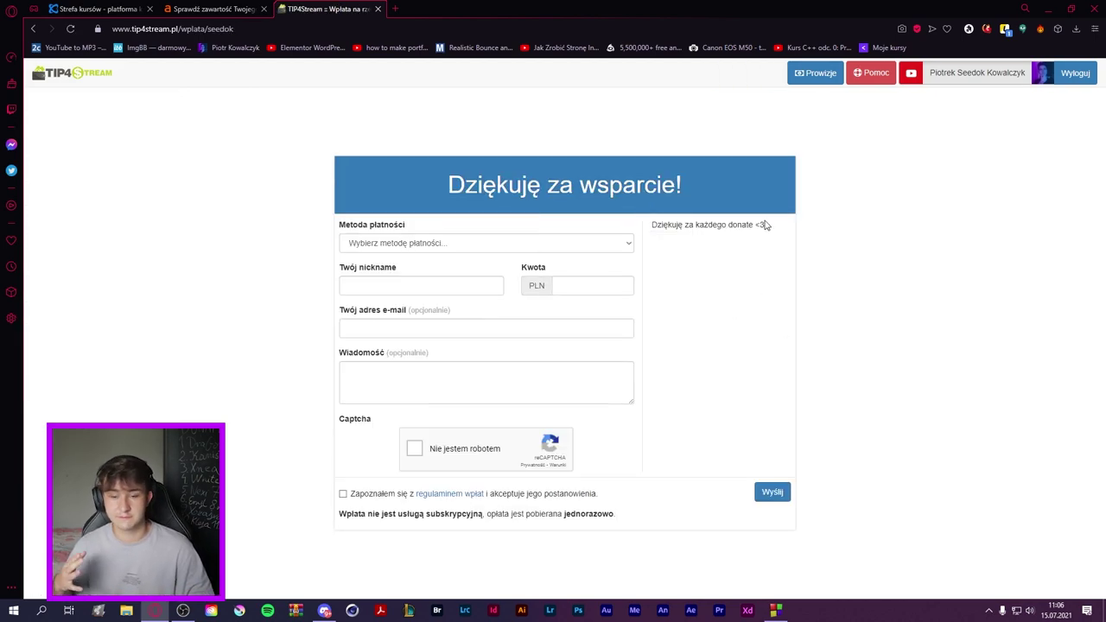
left_click(529, 248)
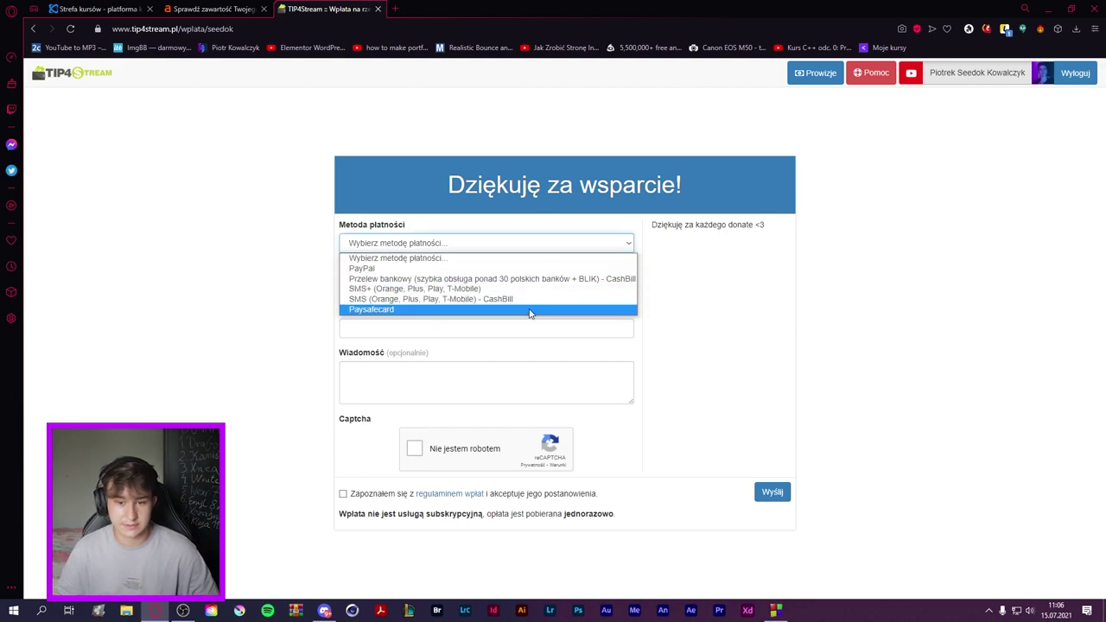
left_click(725, 283)
left_click(399, 284)
left_click(583, 291)
left_click(342, 329)
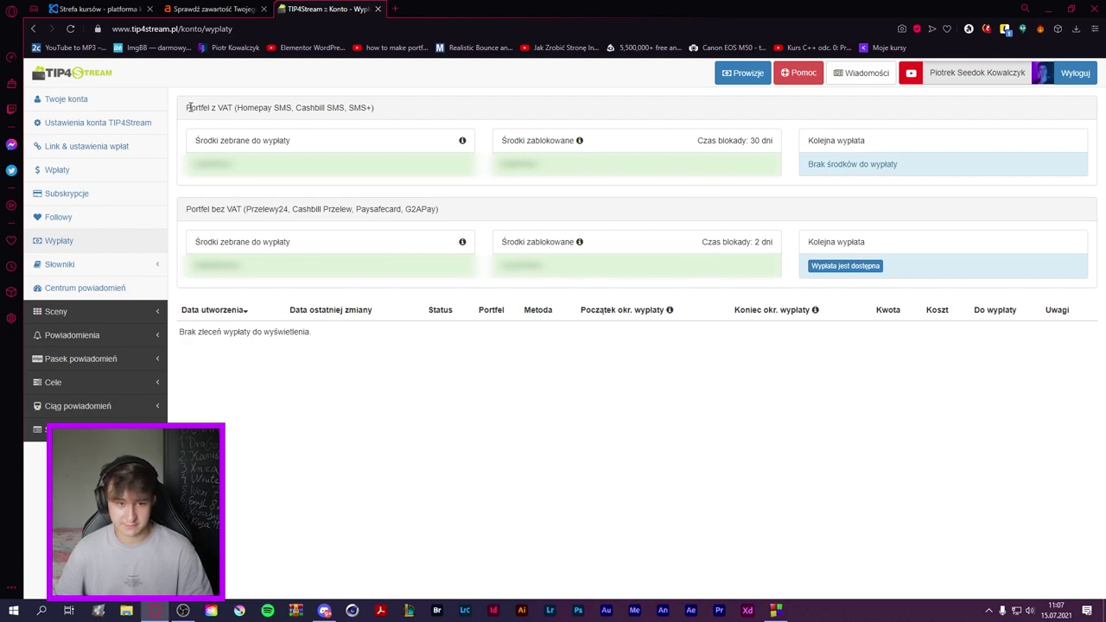
- Examine the VAT wallet section on the withdrawals page
left_click_drag(187, 110, 412, 133)
left_click(242, 90)
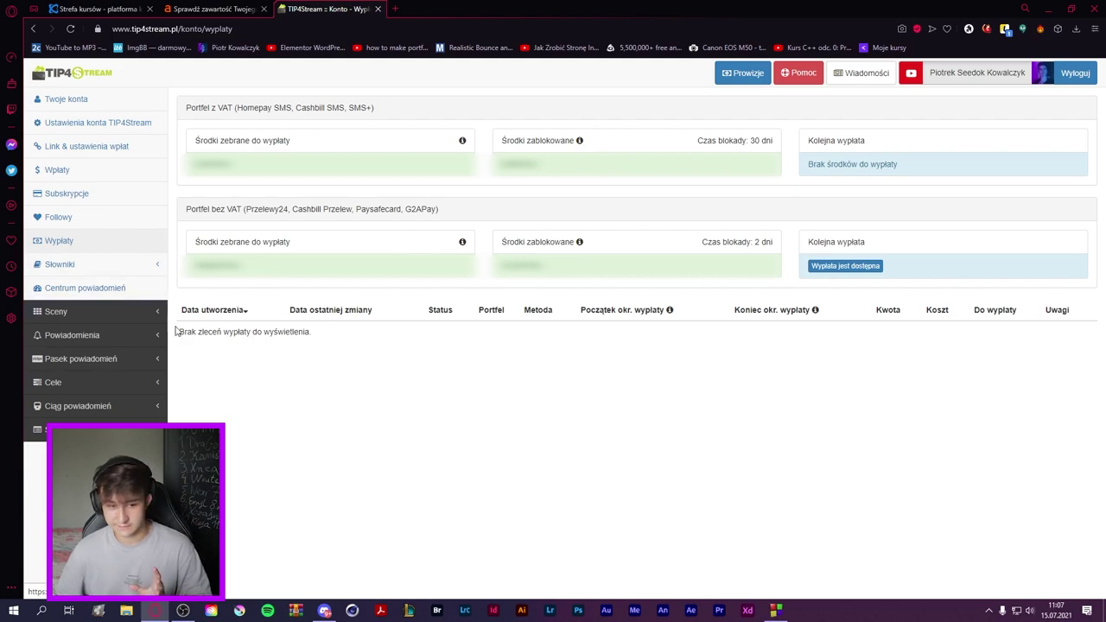
- View the notification centre and open the configuration of the Donate notification widget
left_click(104, 289)
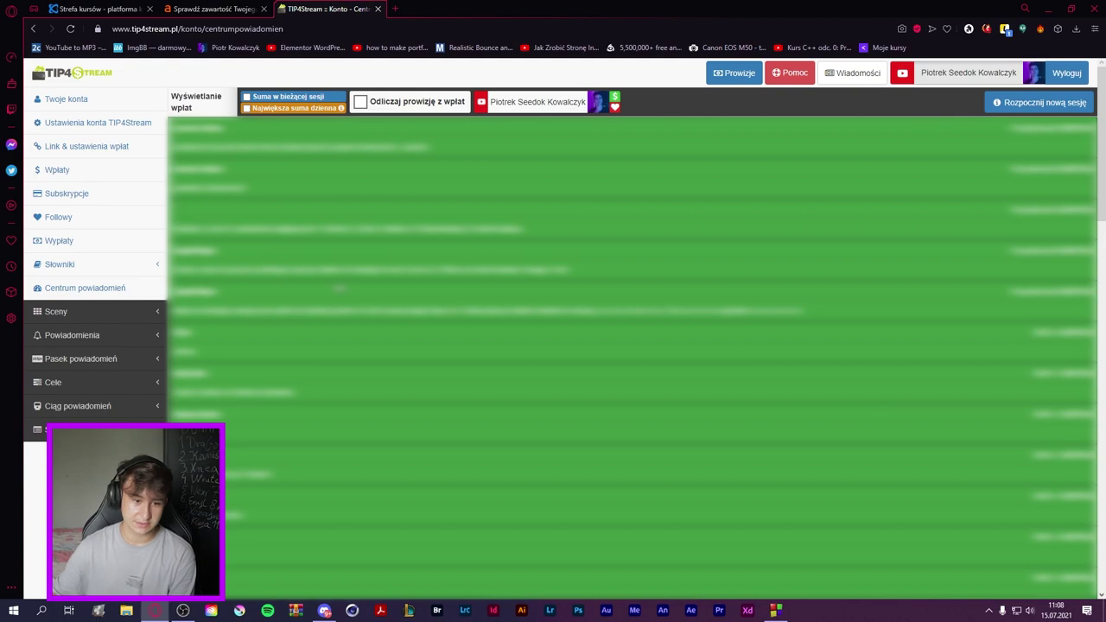
left_click(138, 337)
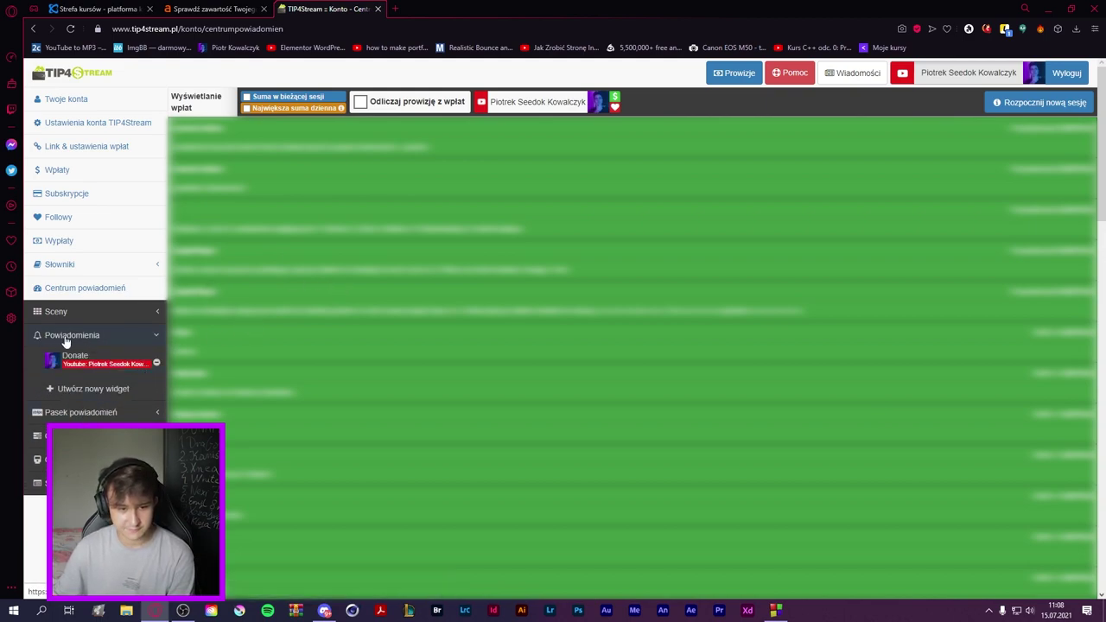
left_click(118, 366)
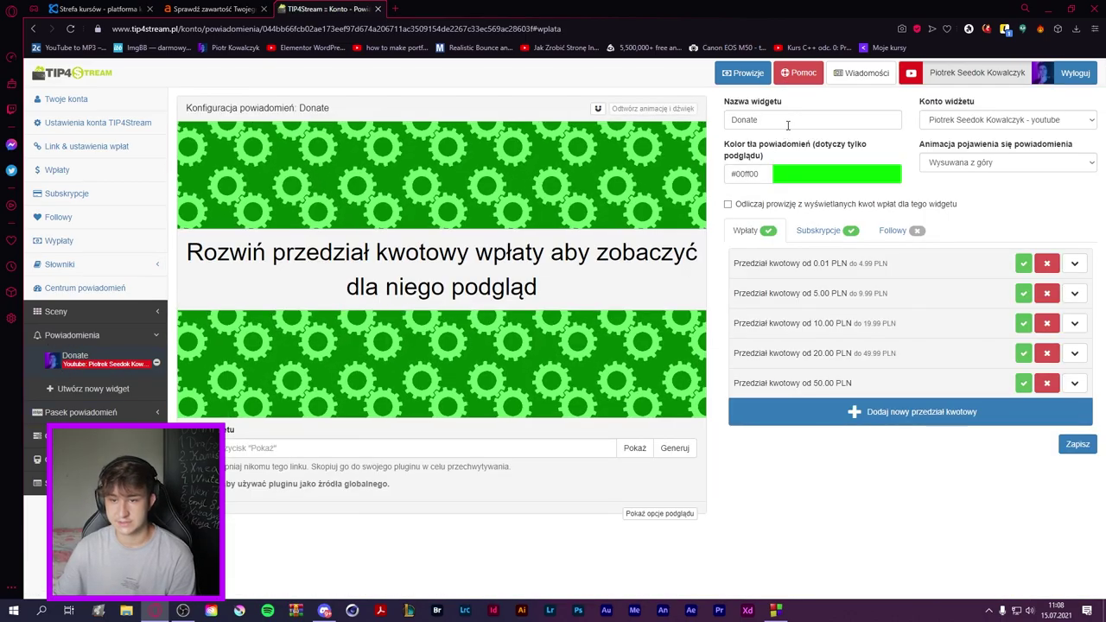
- Check the widget's name, assigned account and available appearance animations
double_click(786, 121)
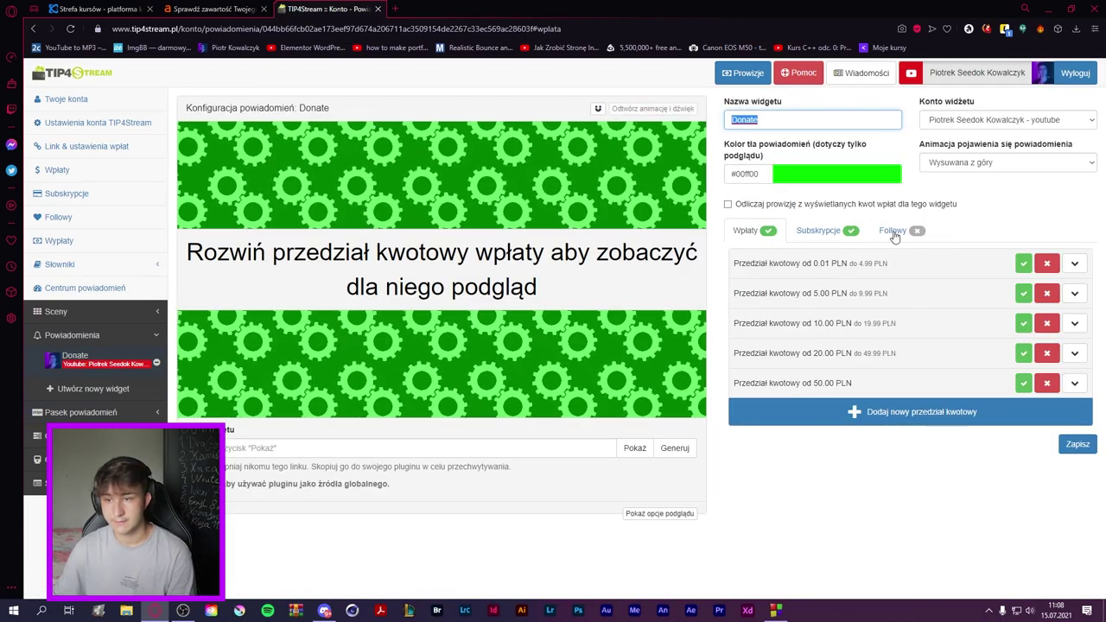
left_click(1090, 119)
left_click(971, 224)
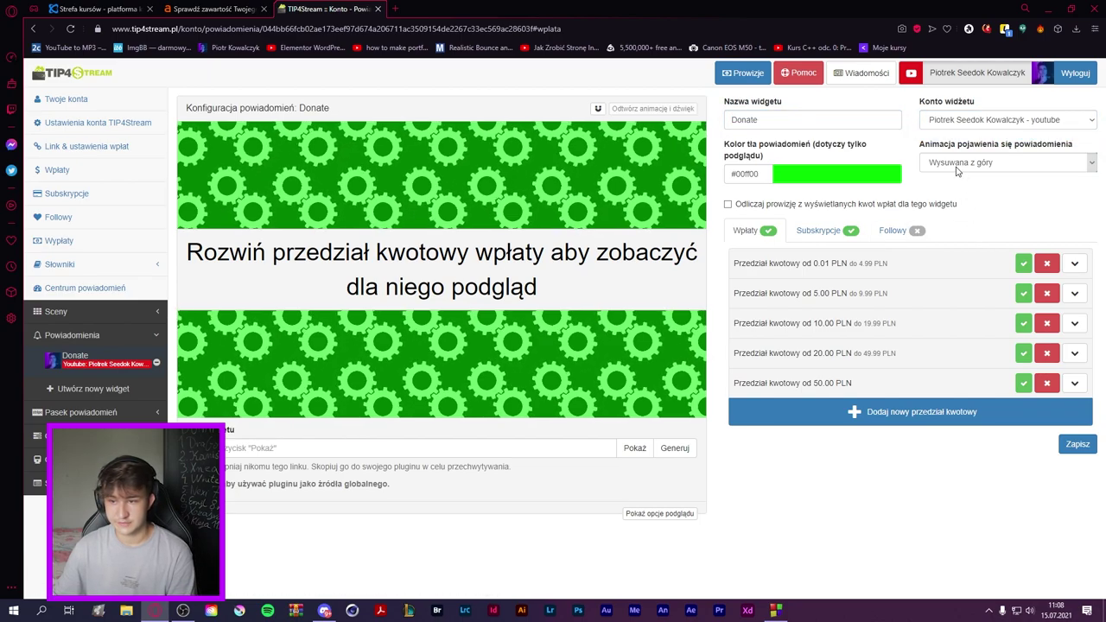
left_click(957, 170)
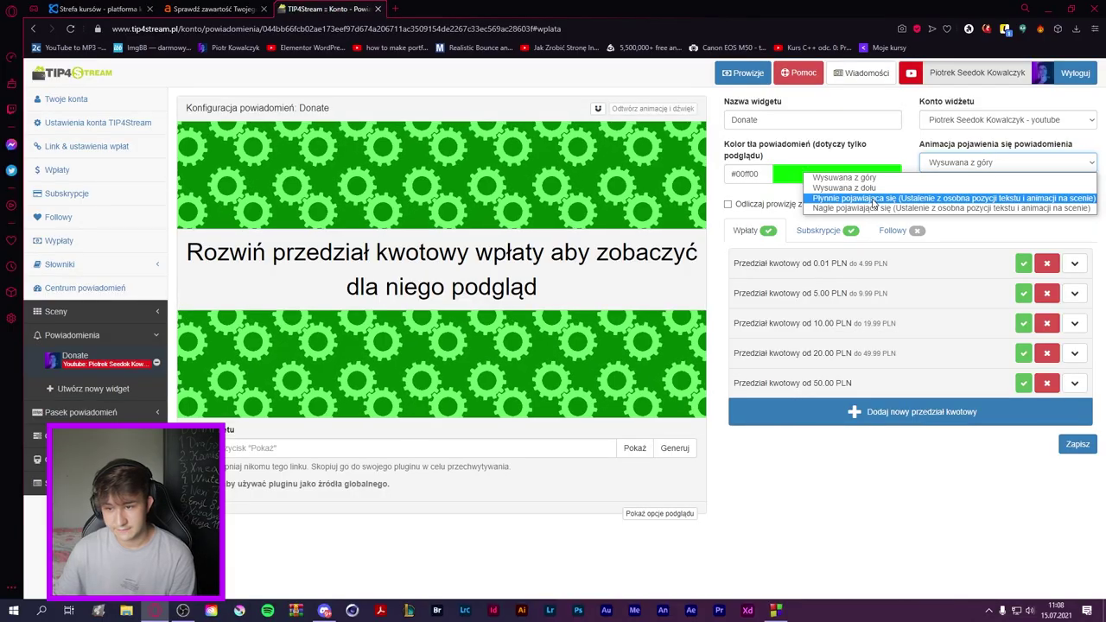
left_click(901, 145)
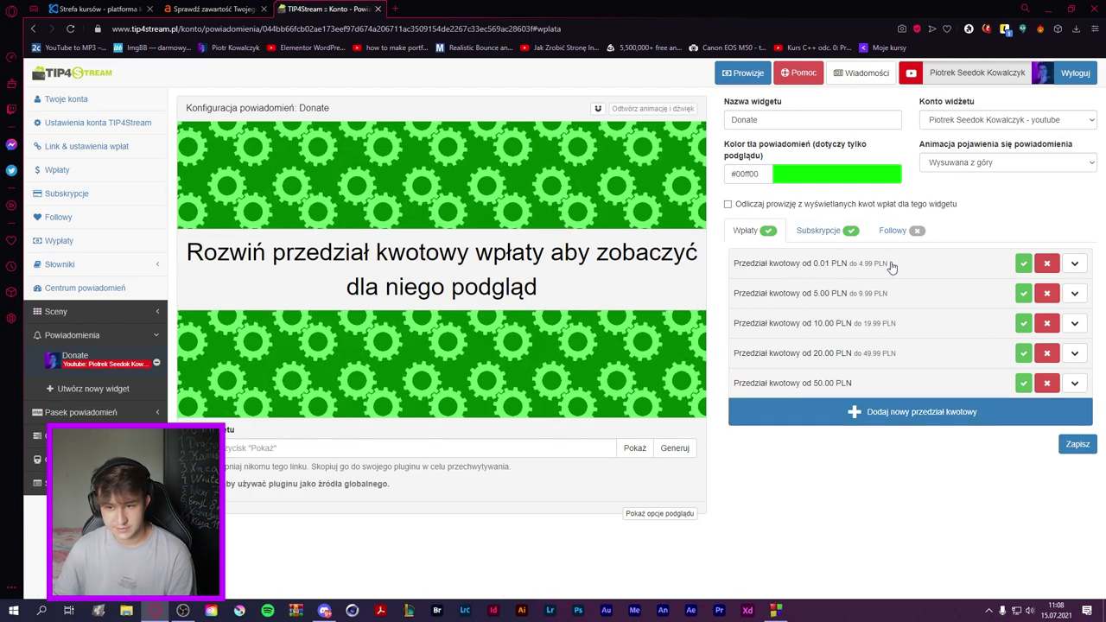
- Expand the donation range starting at 0.01 PLN and show the preview options
left_click(763, 266)
left_click(654, 513)
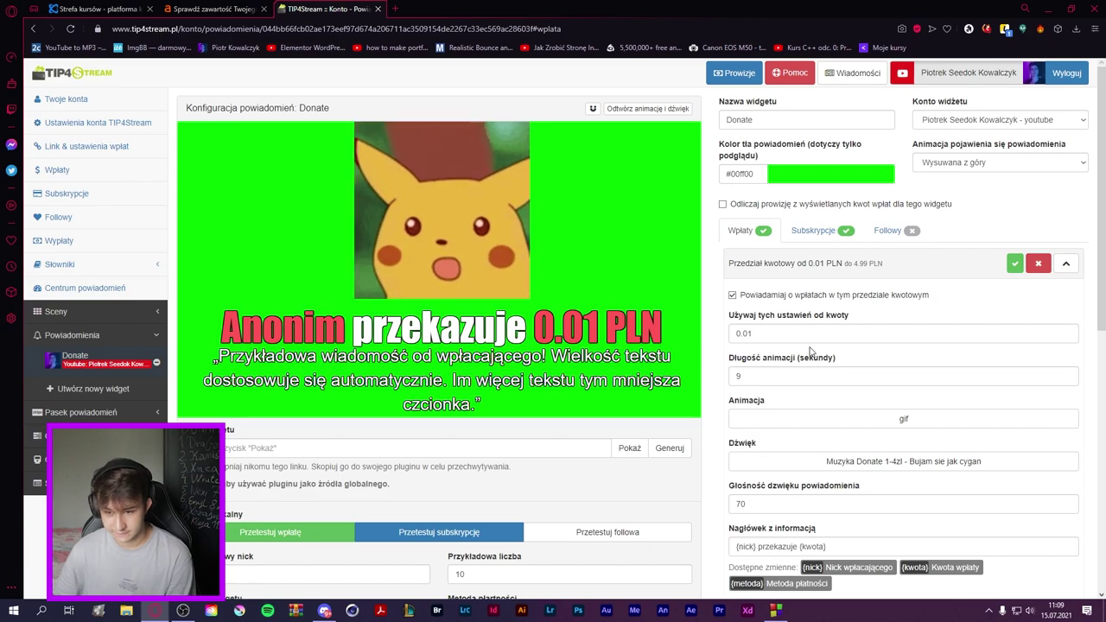
scroll(851, 406, "down", 1)
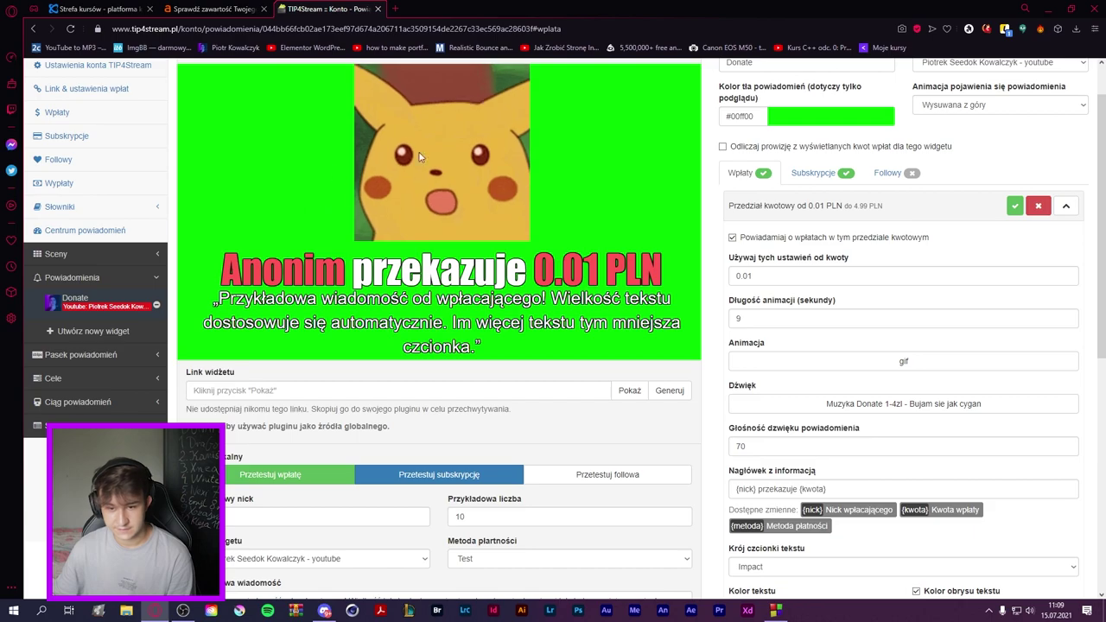
scroll(516, 253, "up", 1)
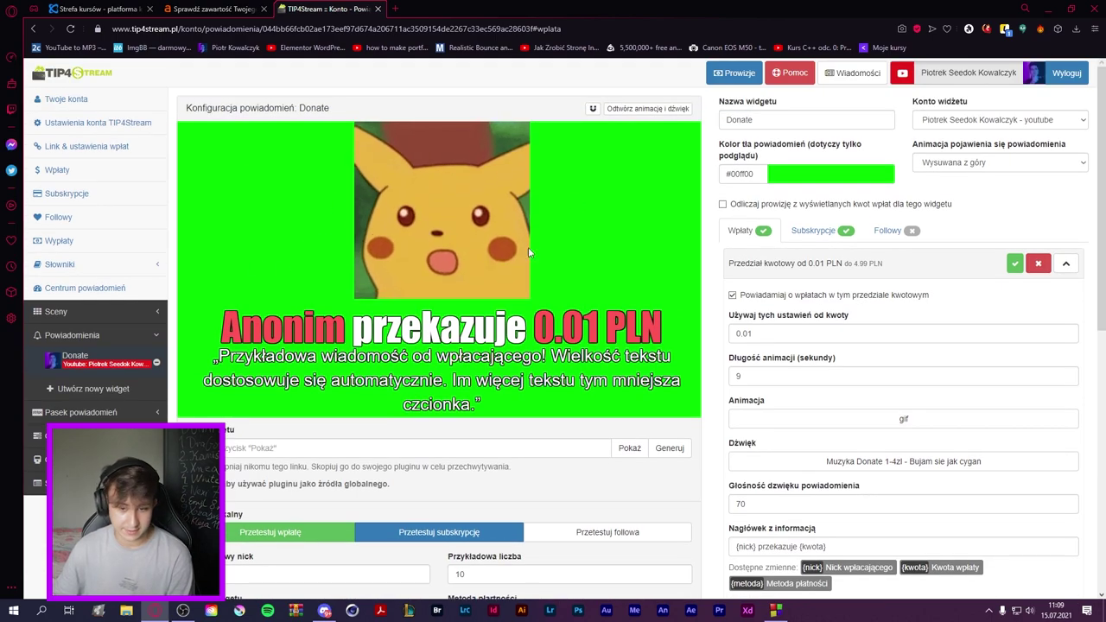
- Look through the sound library and the text font settings of the 0.01 PLN range
left_click(812, 464)
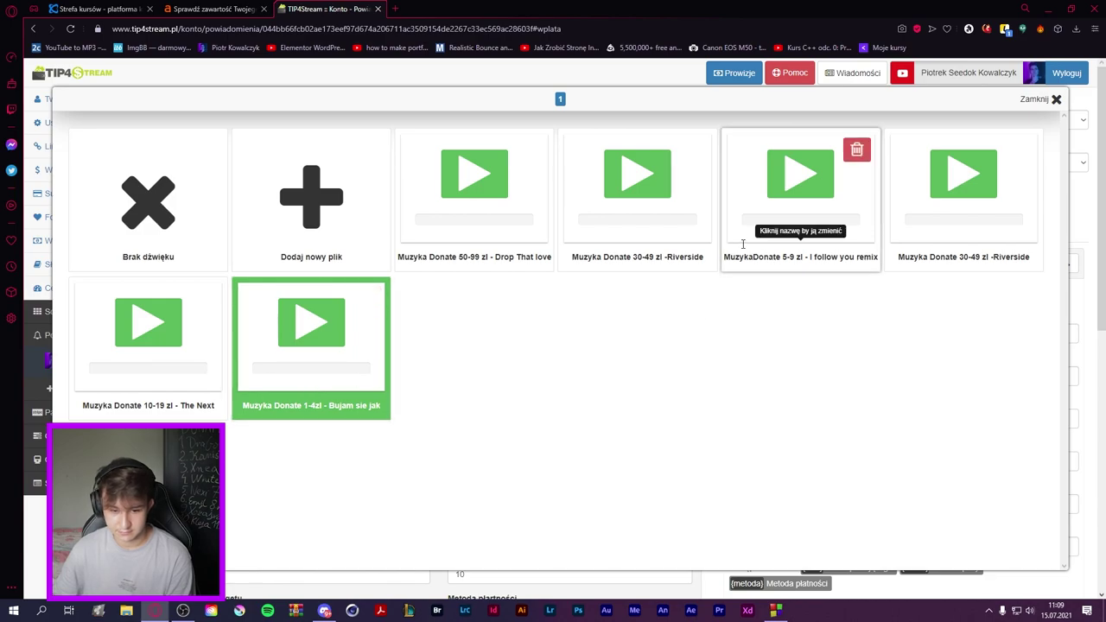
left_click(1056, 98)
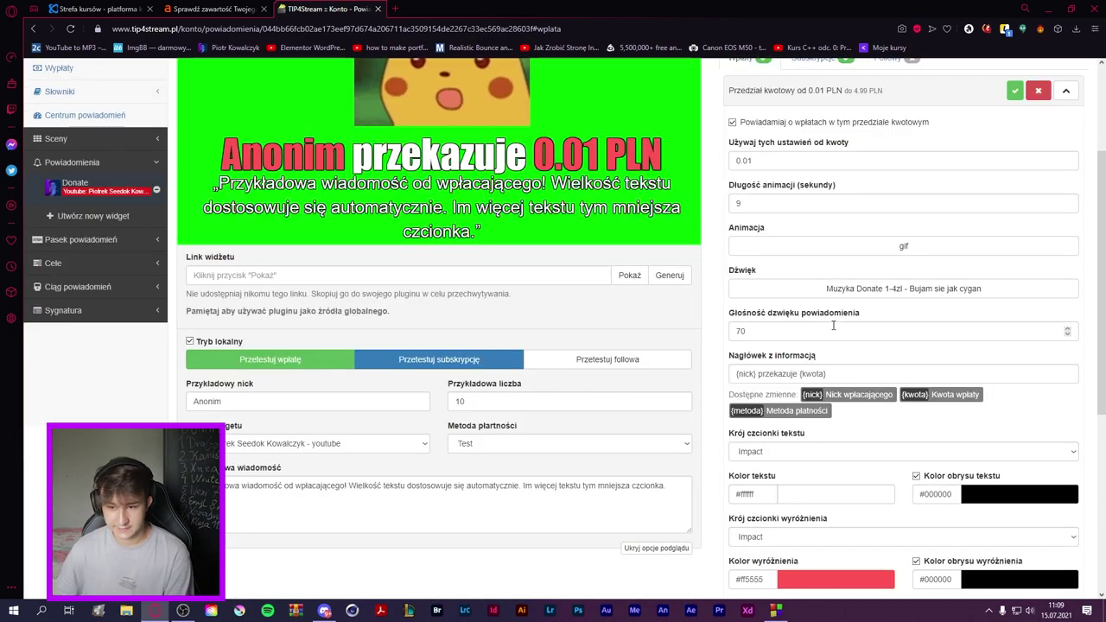
scroll(829, 327, "down", 1)
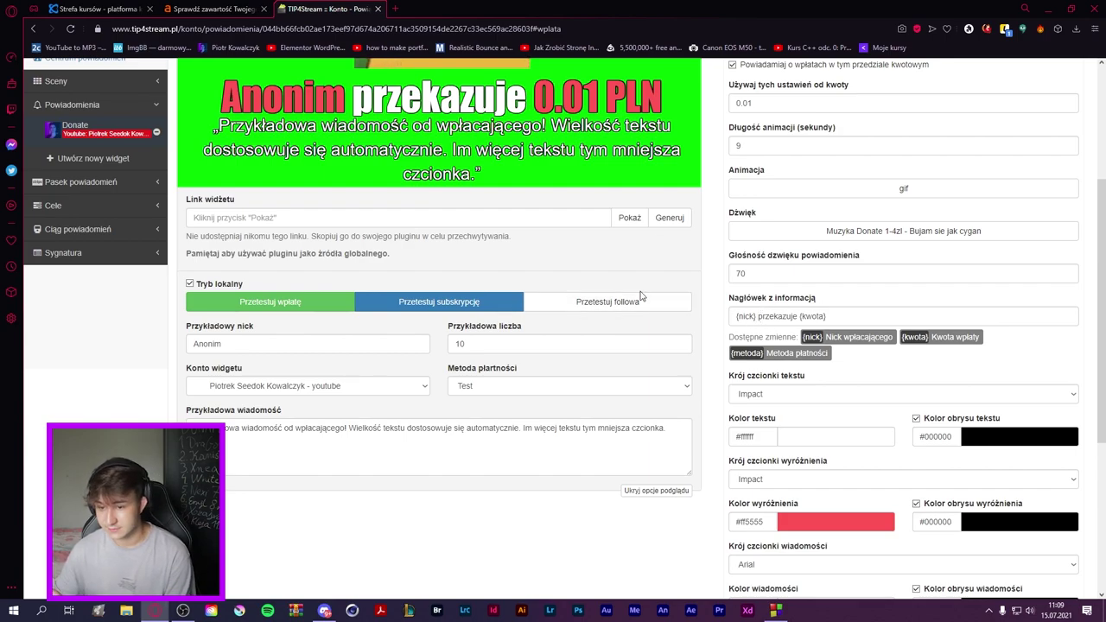
left_click(922, 392)
left_click(840, 394)
scroll(838, 407, "down", 3)
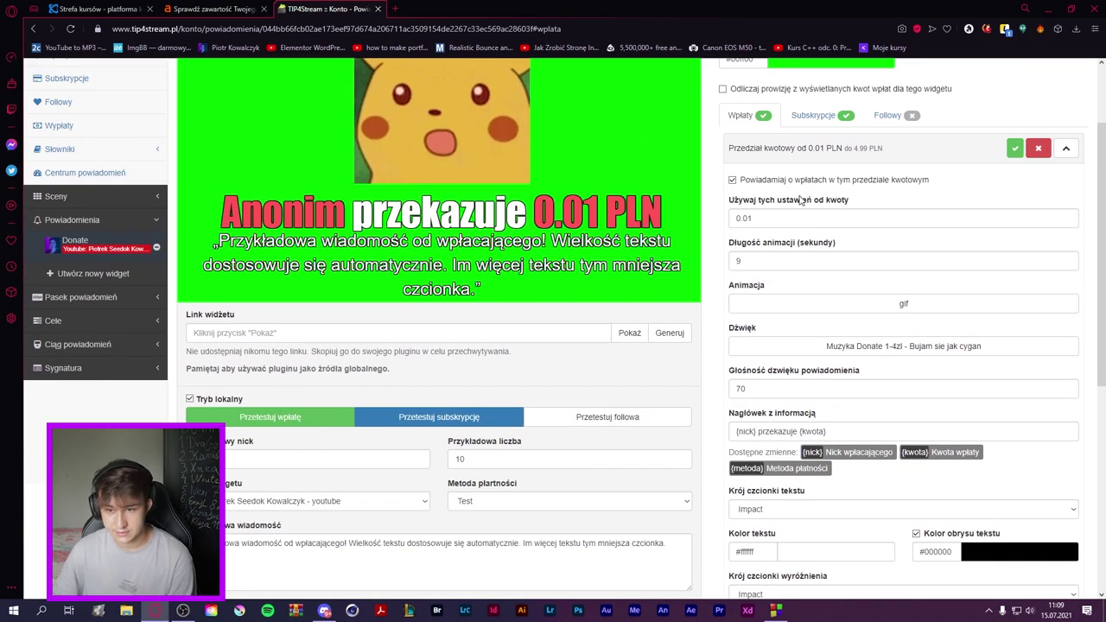
- Compare the notification settings of the 5.00 PLN range with those of the 0.01 PLN range
left_click(822, 164)
left_click(822, 197)
scroll(777, 476, "down", 5)
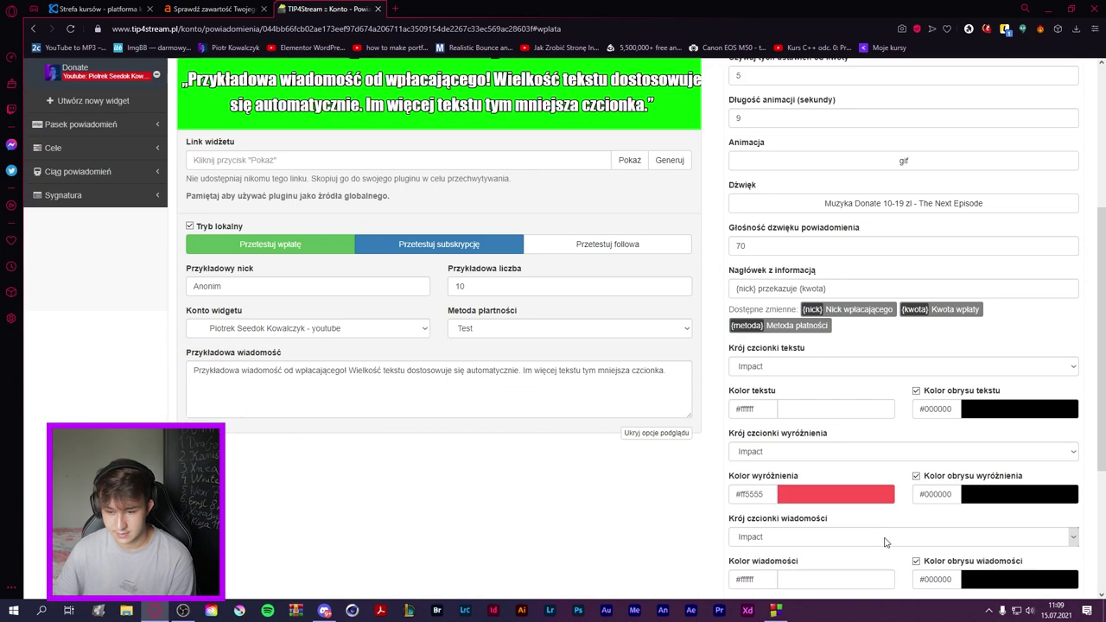
scroll(780, 473, "up", 5)
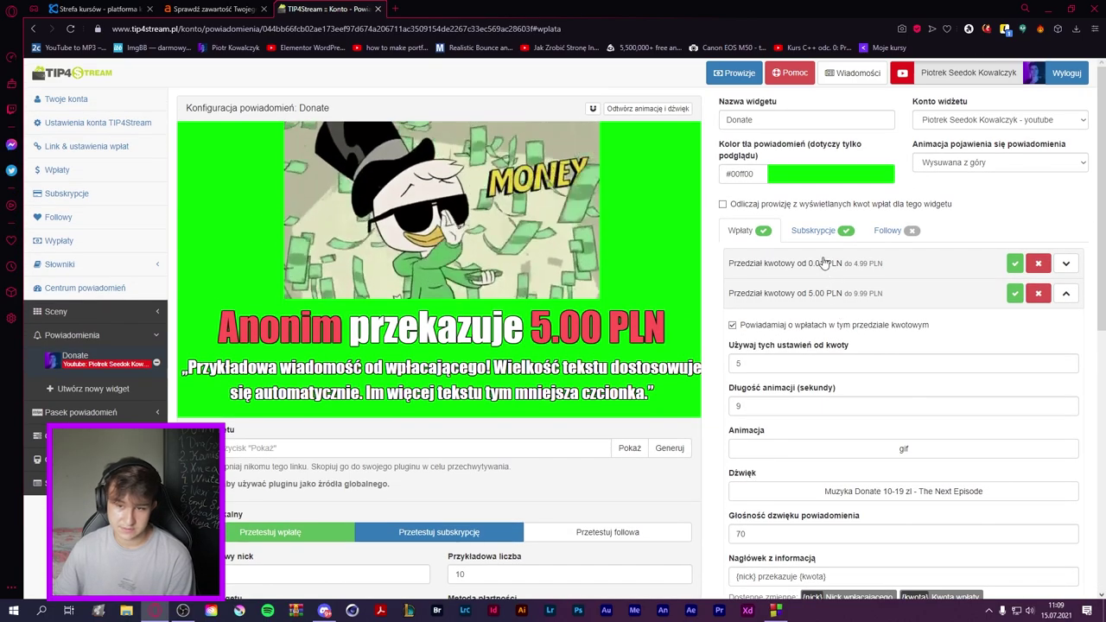
left_click(795, 292)
left_click(833, 266)
scroll(783, 459, "down", 3)
scroll(783, 459, "up", 3)
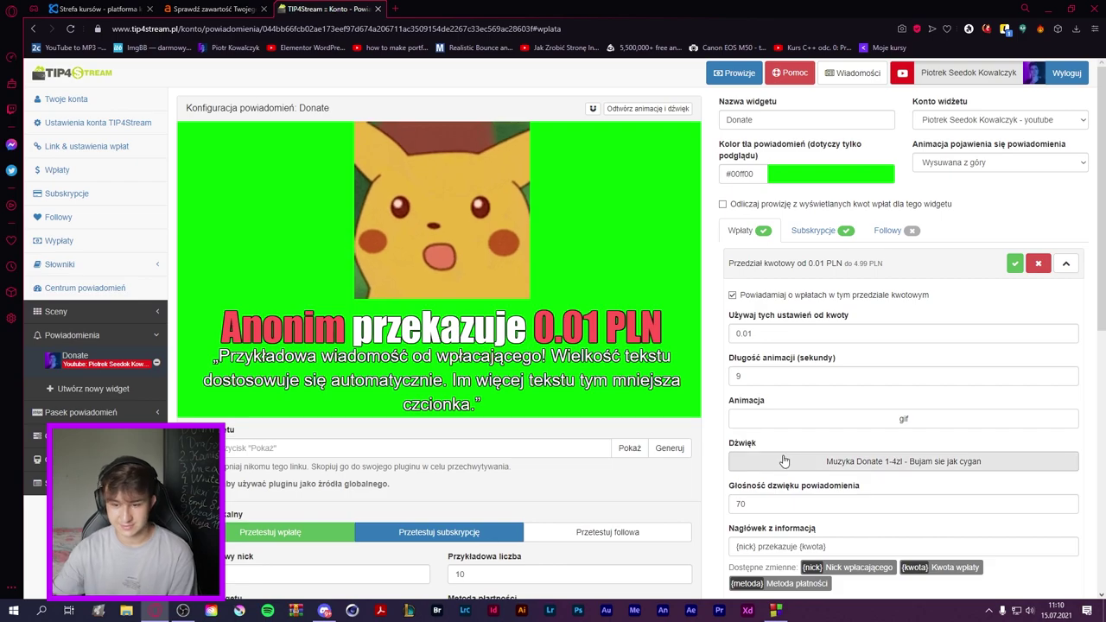
- Reveal the private widget link, switch to OBS and paste it as the URL of a new 800 × 600 browser source
scroll(809, 470, "down", 2)
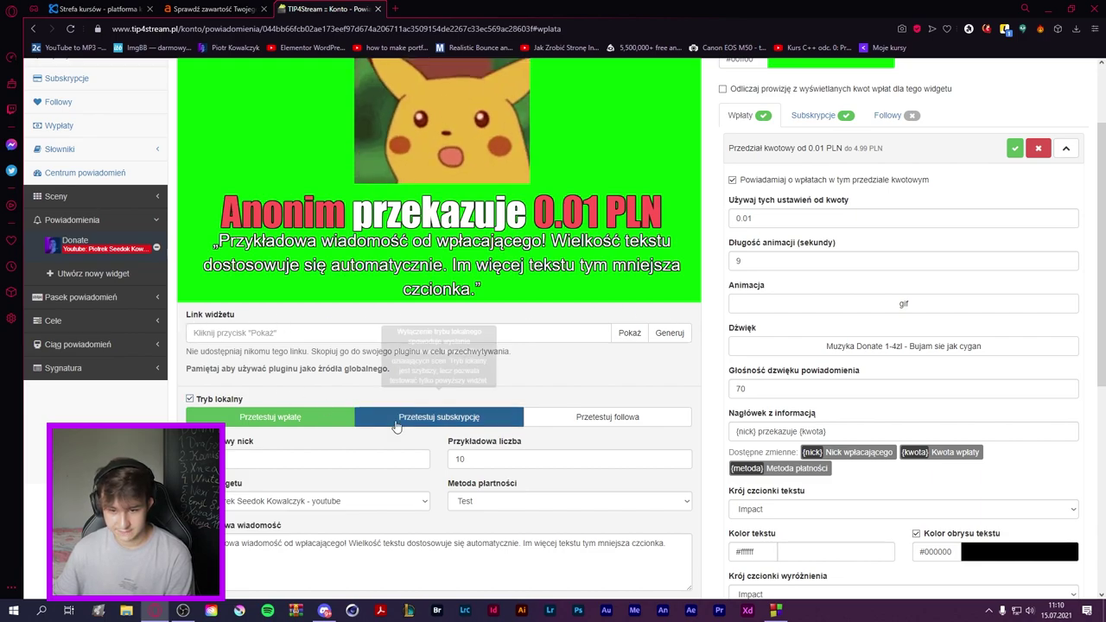
left_click(627, 335)
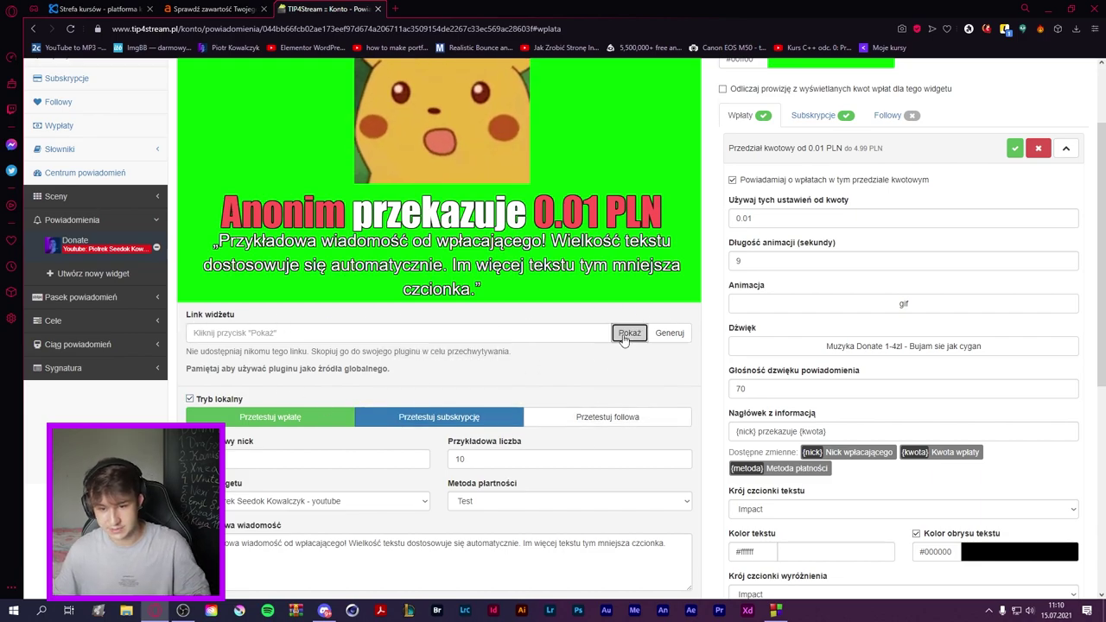
key("alt+Tab")
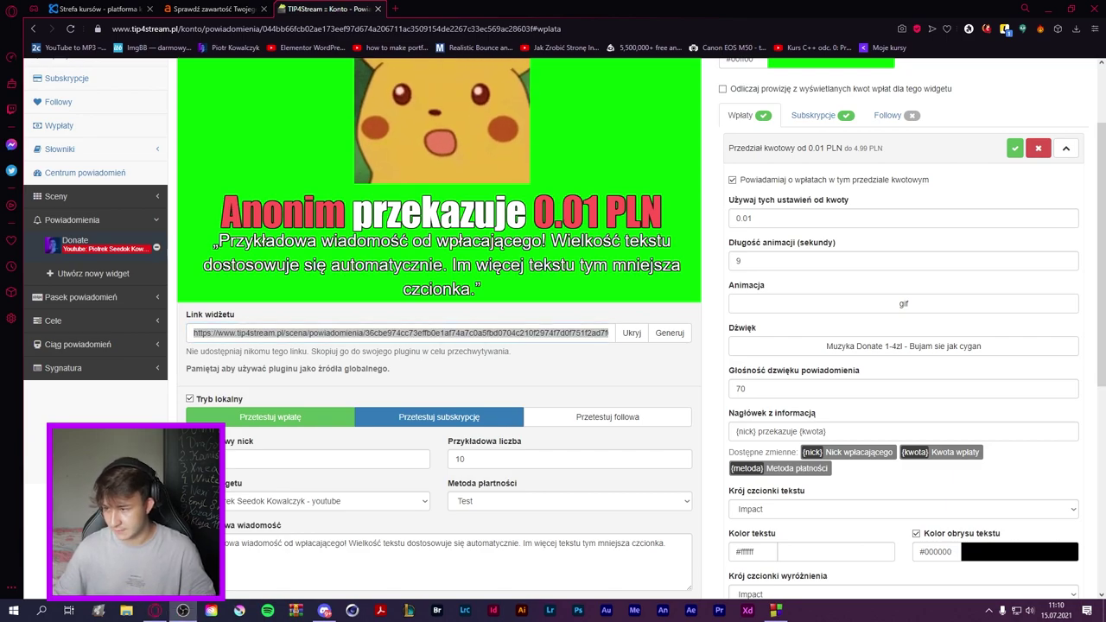
left_click(596, 330)
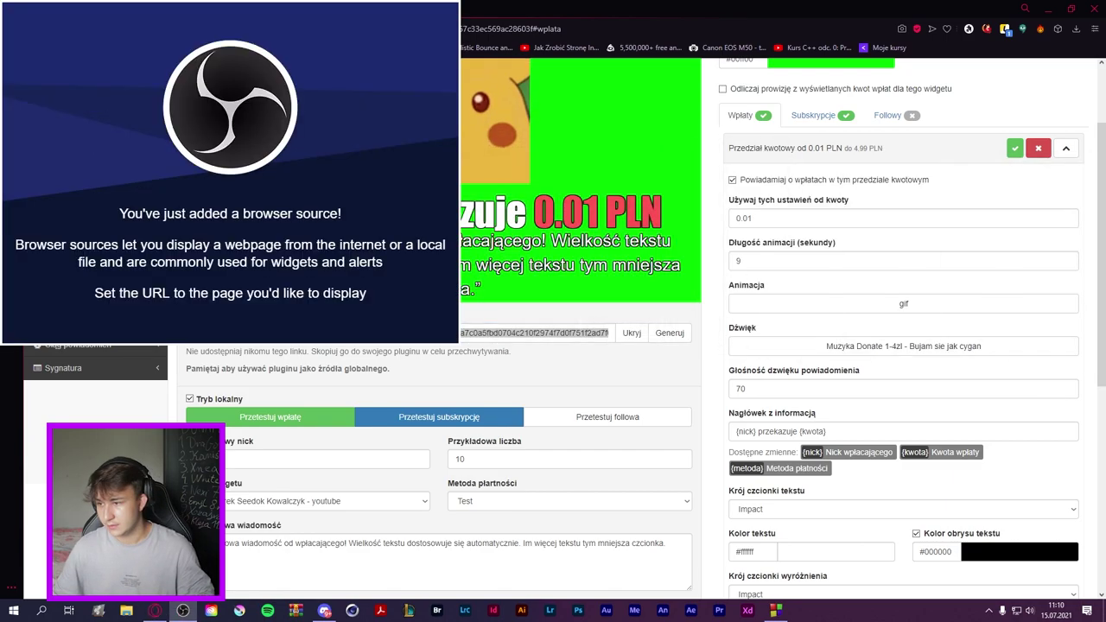
key("ctrl+v")
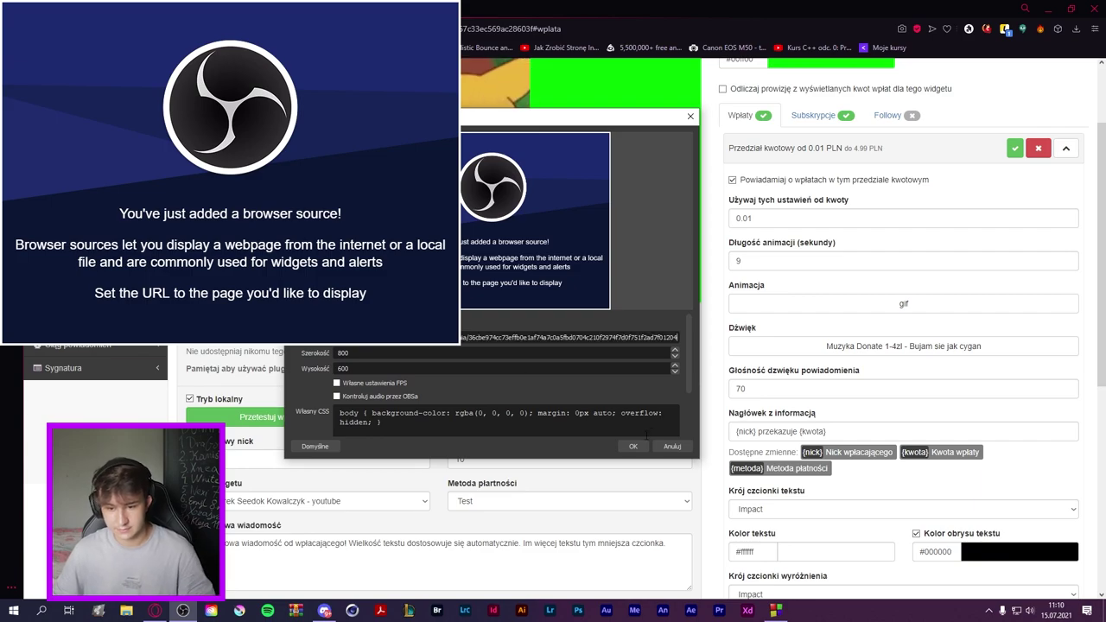
left_click(633, 445)
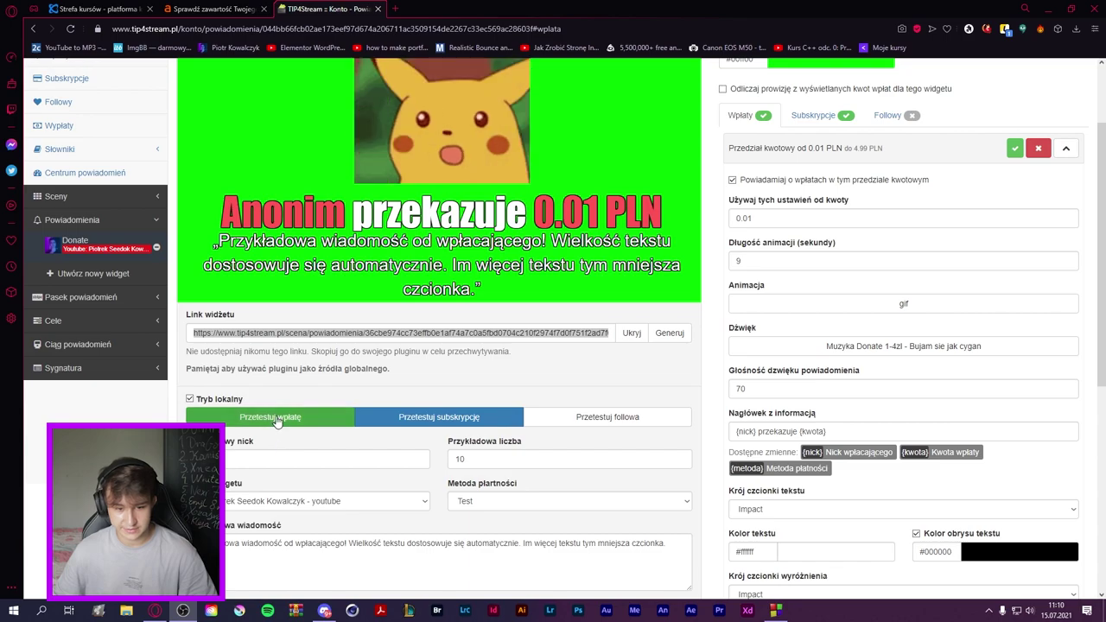
- Run a local test donation of 10 PLN with the sample nick Anonim and the sample message
left_click(250, 460)
key("Tab")
scroll(352, 428, "down", 2)
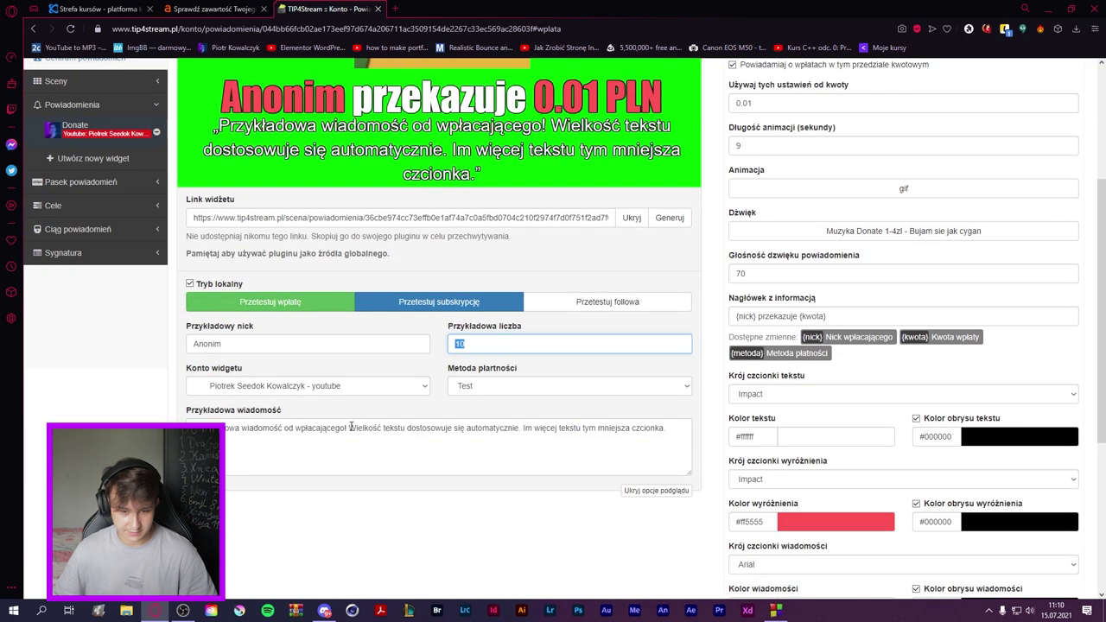
left_click(263, 331)
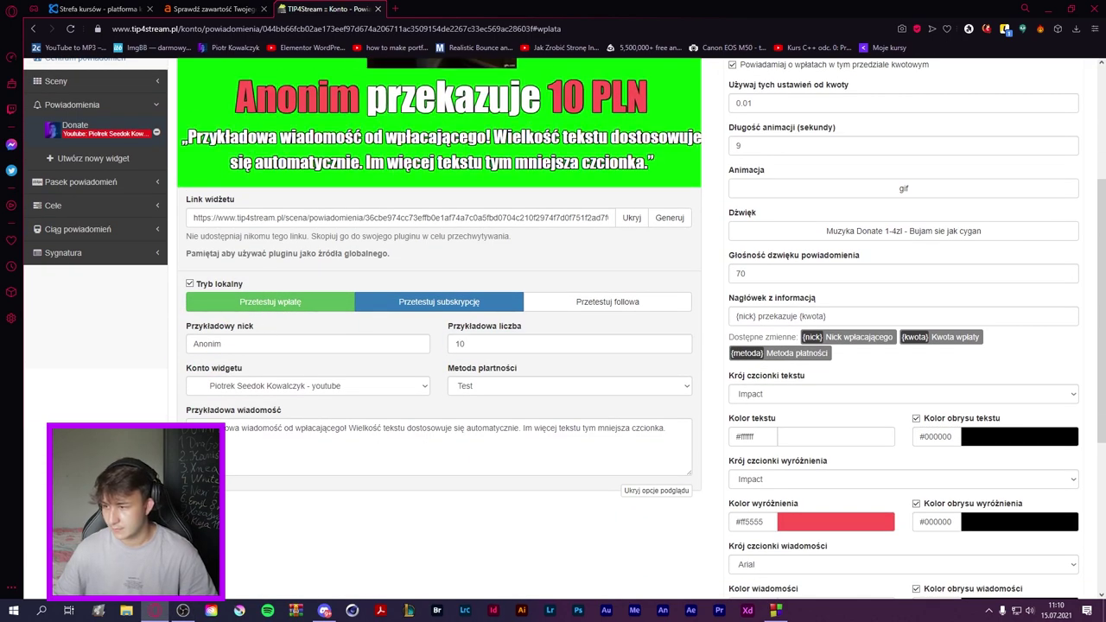
- Return to the Donate alert widget, collapse the 0.01 PLN range and save the widget's configuration
key("alt+Tab")
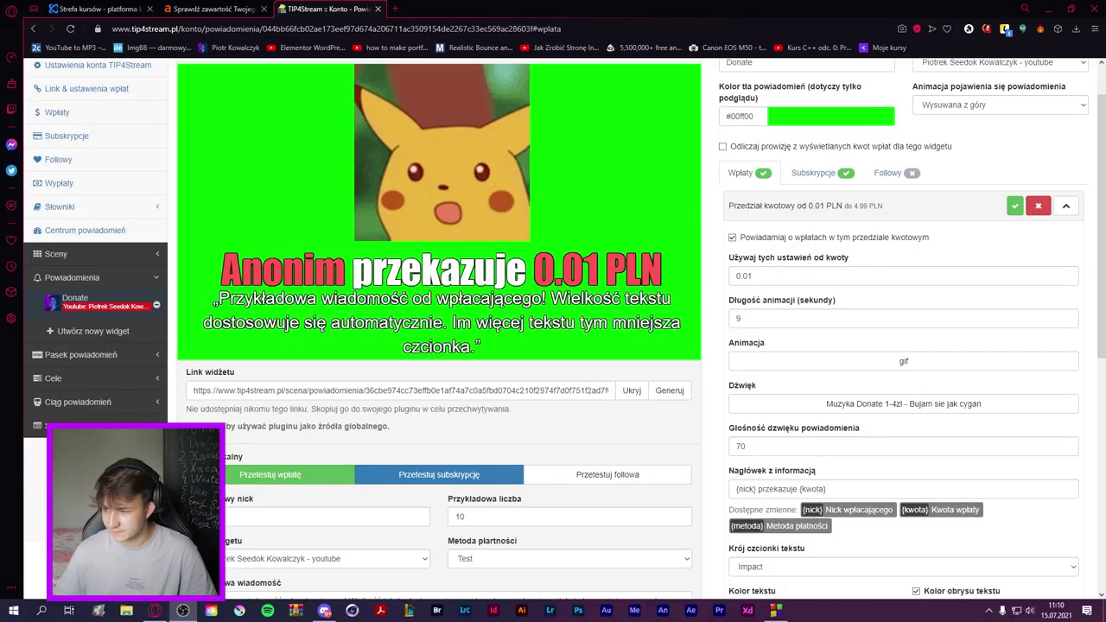
scroll(599, 381, "down", 2)
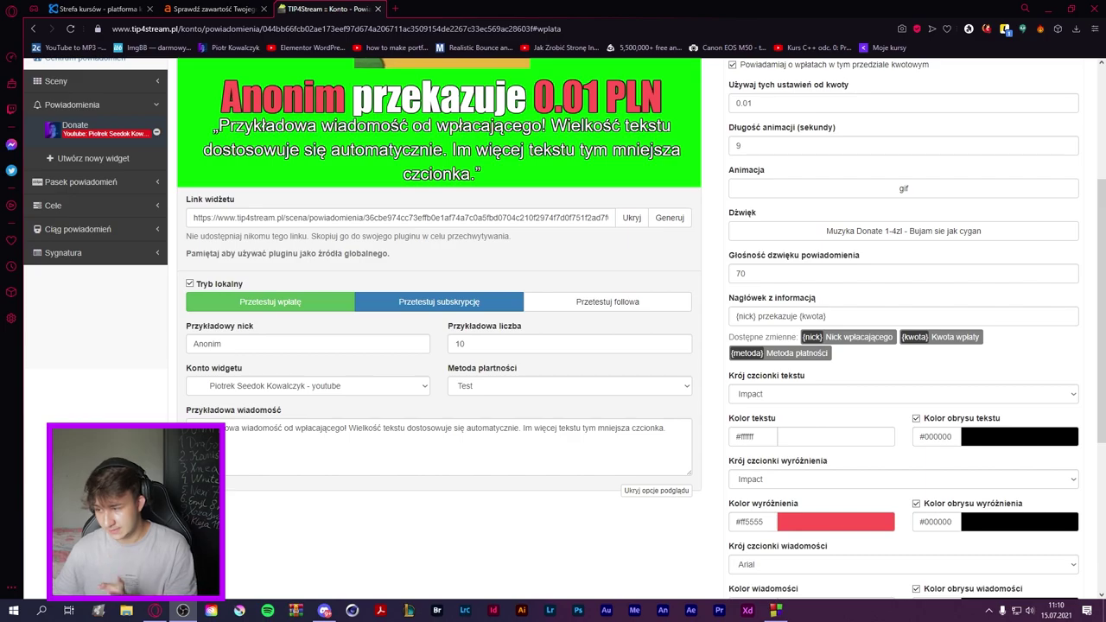
scroll(521, 358, "down", 2)
scroll(891, 272, "up", 5)
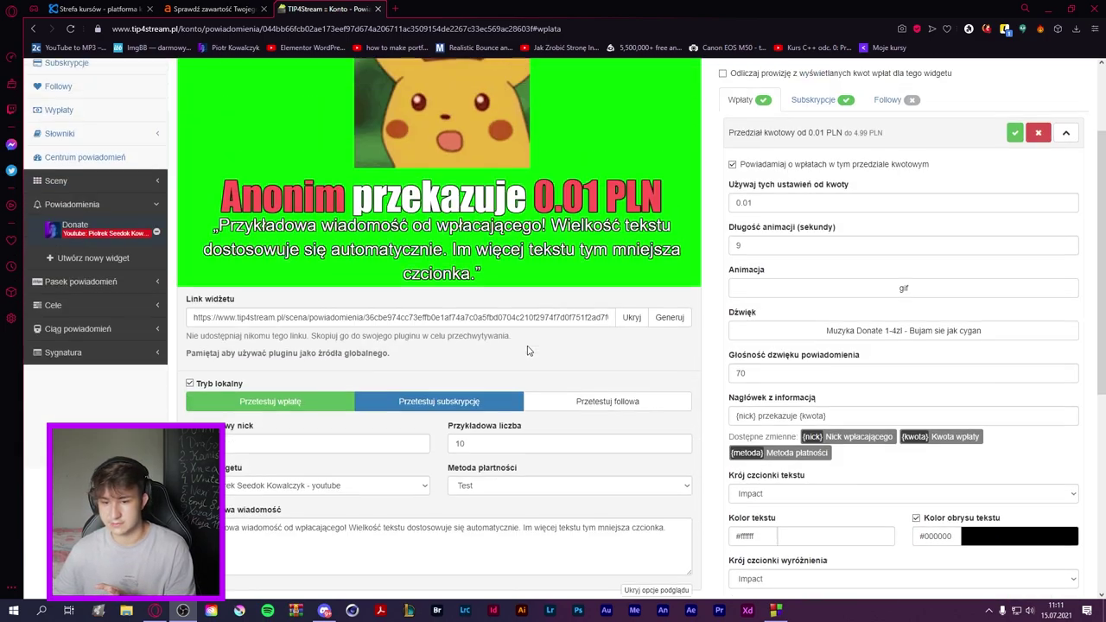
left_click(875, 275)
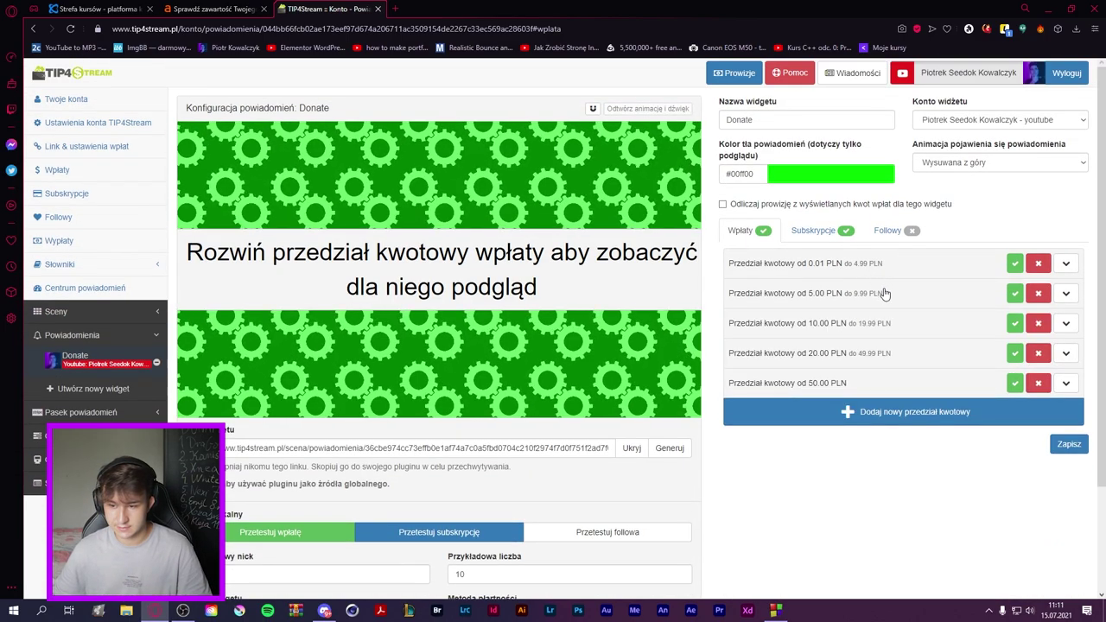
left_click(1064, 447)
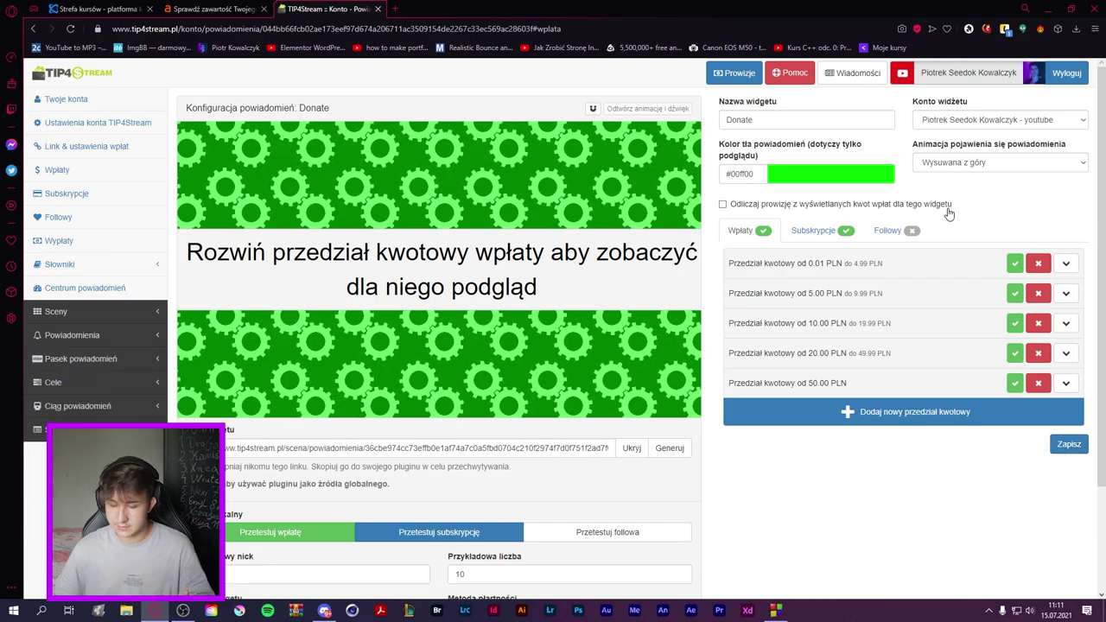
- Open the Cel goal widget, look through its target, start date, font and progress bar settings, and save it
left_click(79, 382)
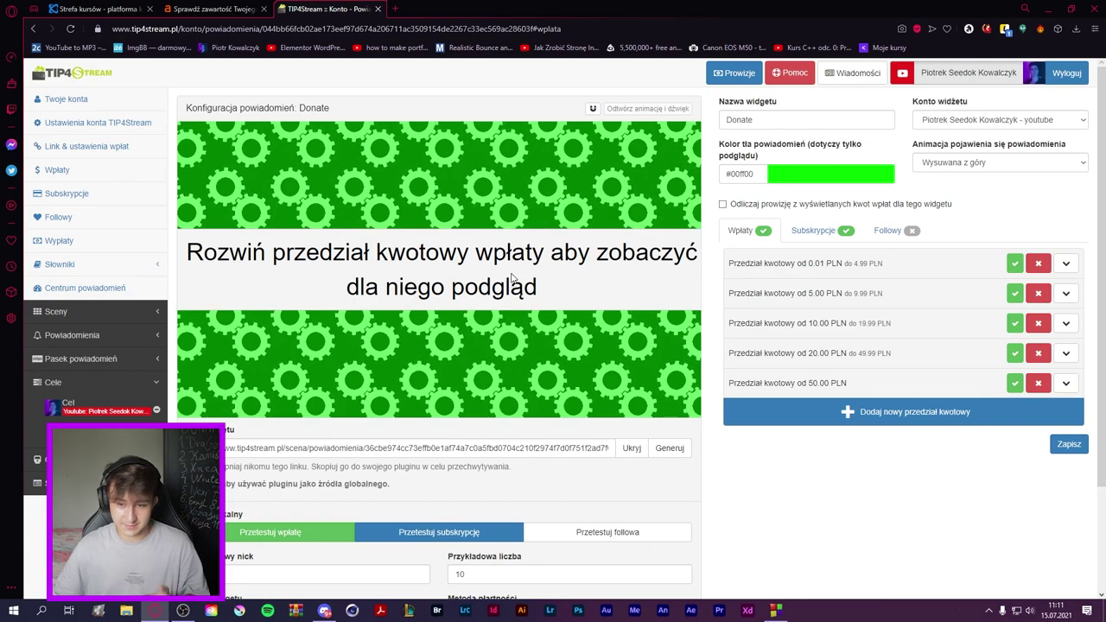
left_click(68, 403)
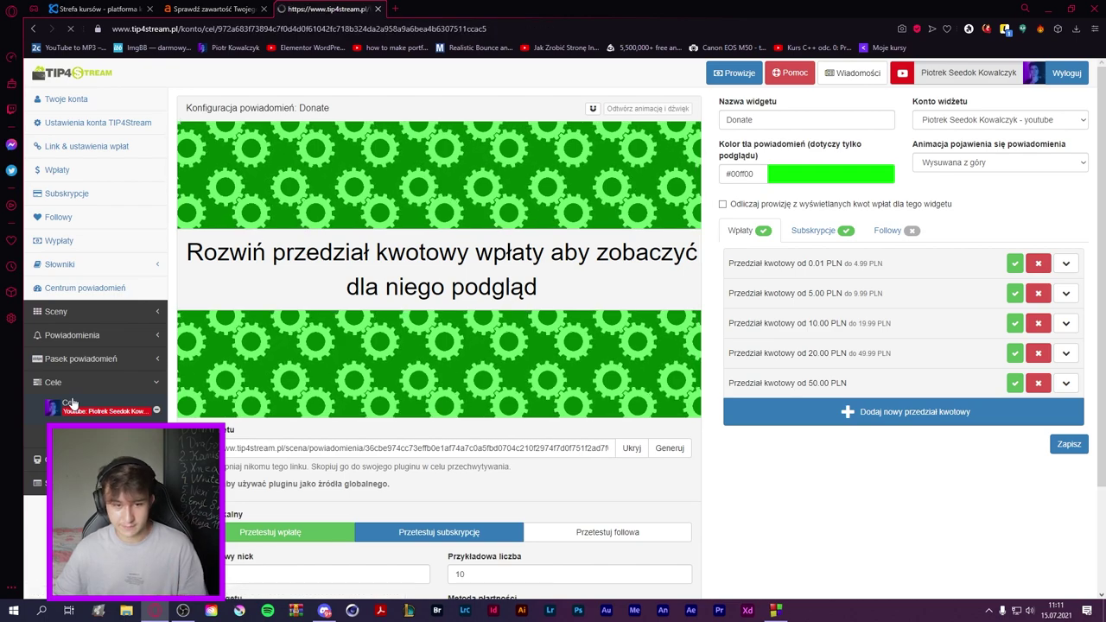
scroll(561, 458, "down", 1)
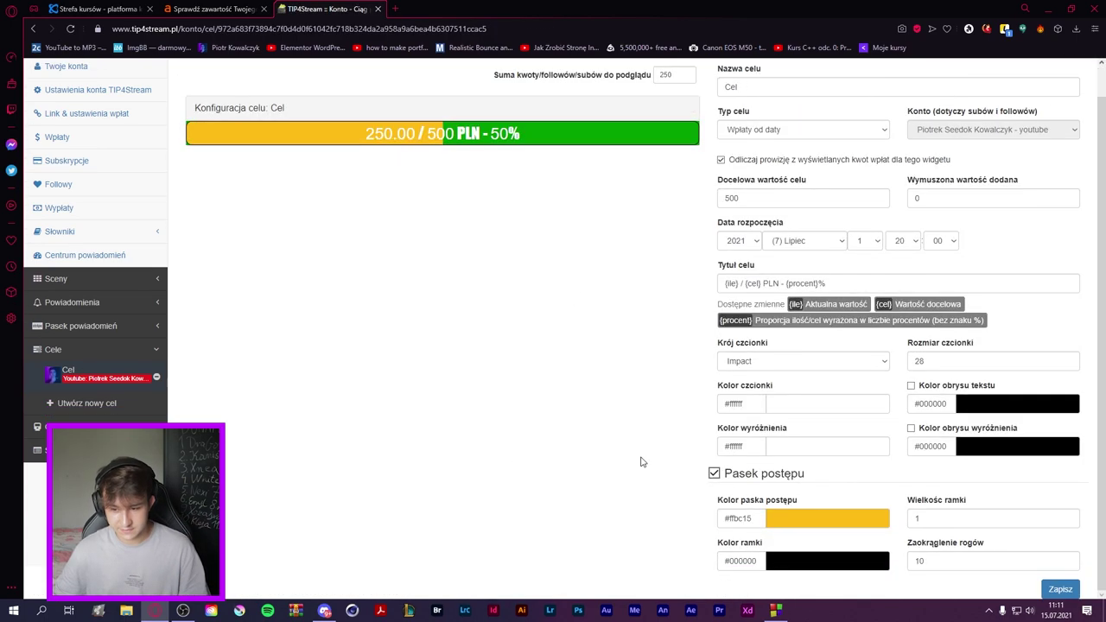
scroll(755, 312, "up", 1)
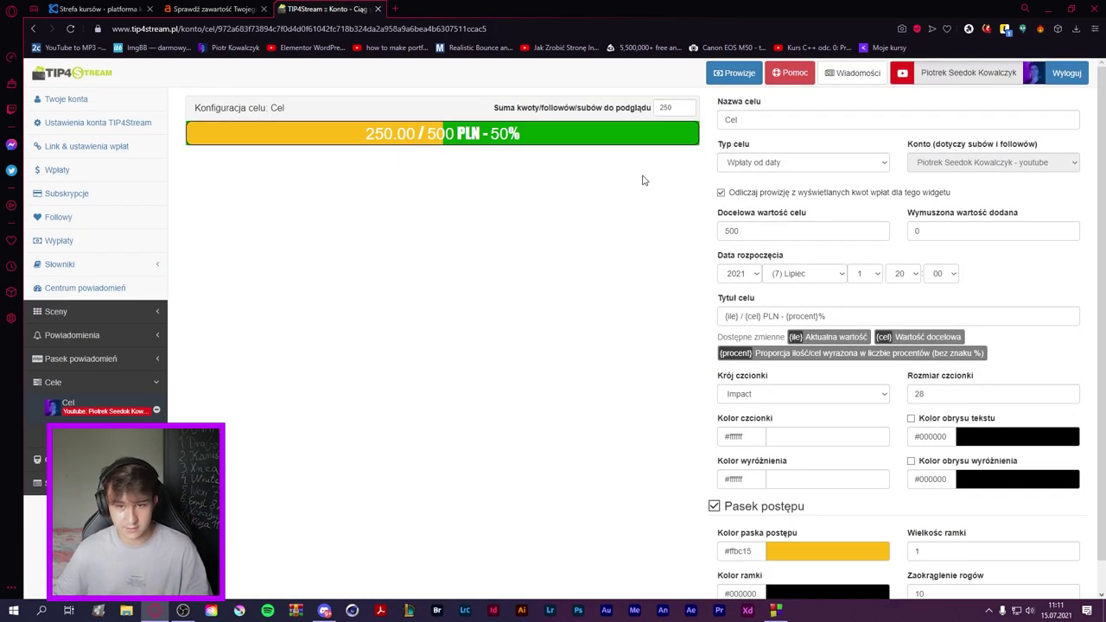
scroll(764, 428, "down", 1)
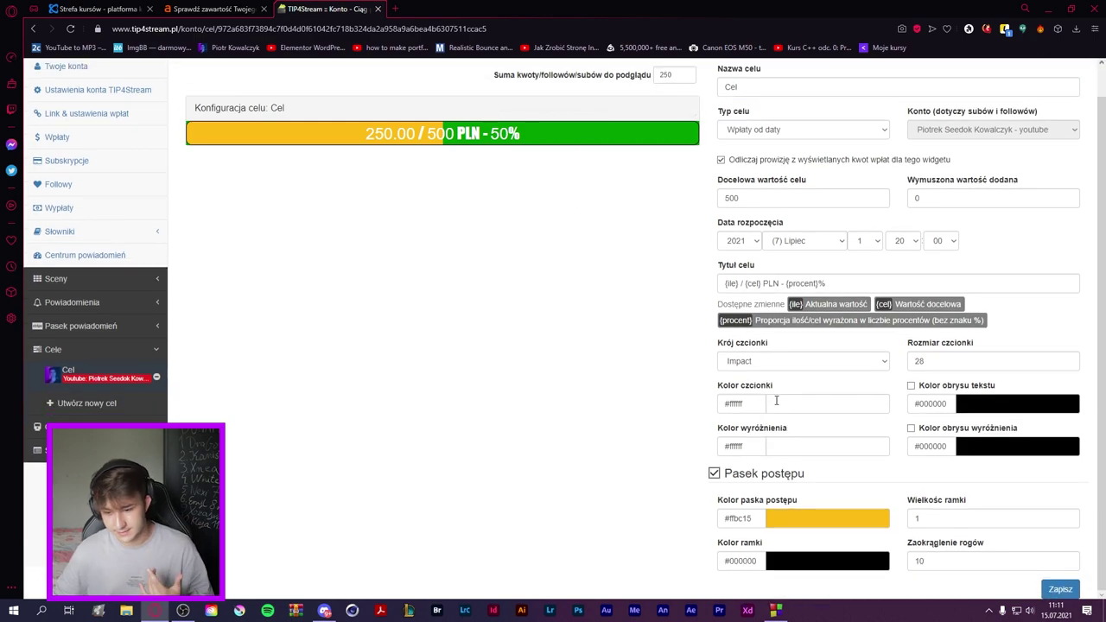
left_click(1060, 589)
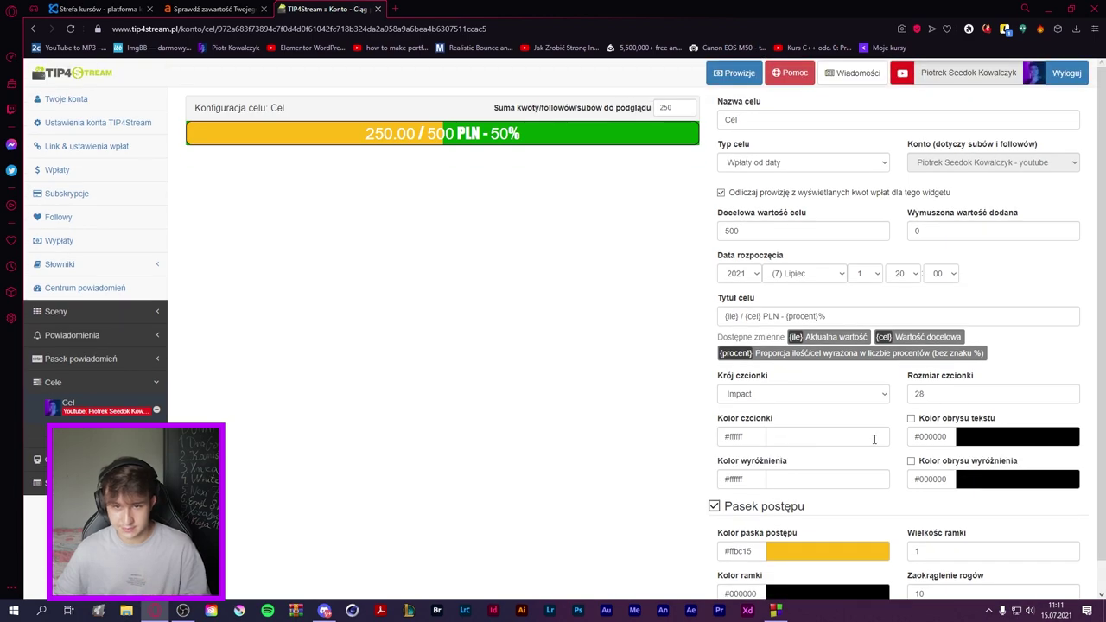
scroll(861, 436, "down", 1)
scroll(528, 344, "up", 1)
- Open the configuration of the Wsparcie notification sequence
left_click(104, 384)
left_click(73, 367)
left_click(80, 406)
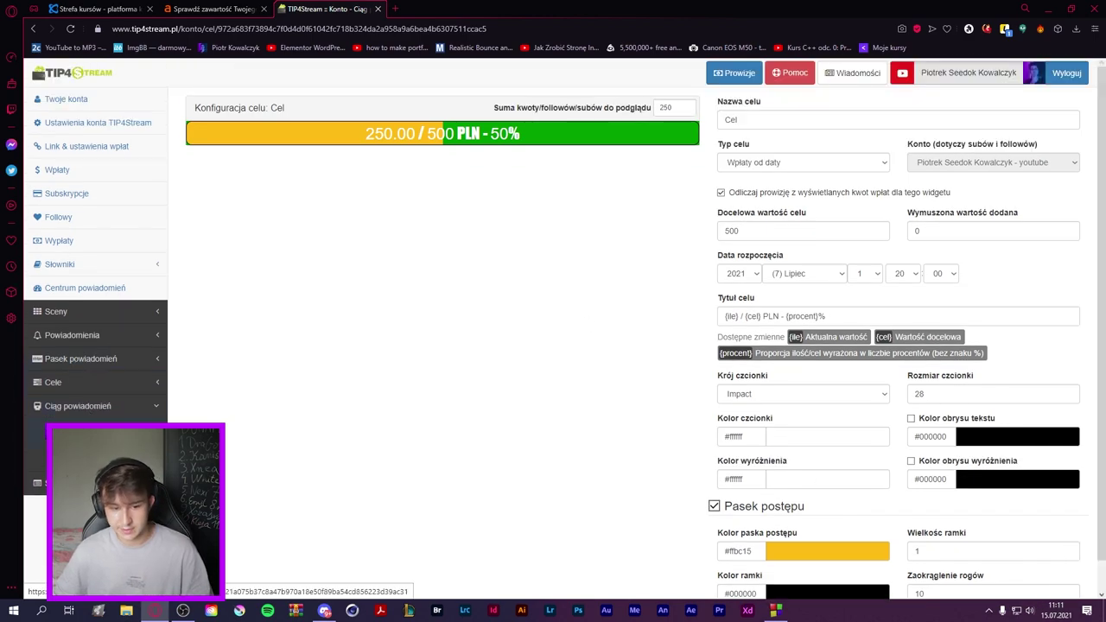
left_click(95, 435)
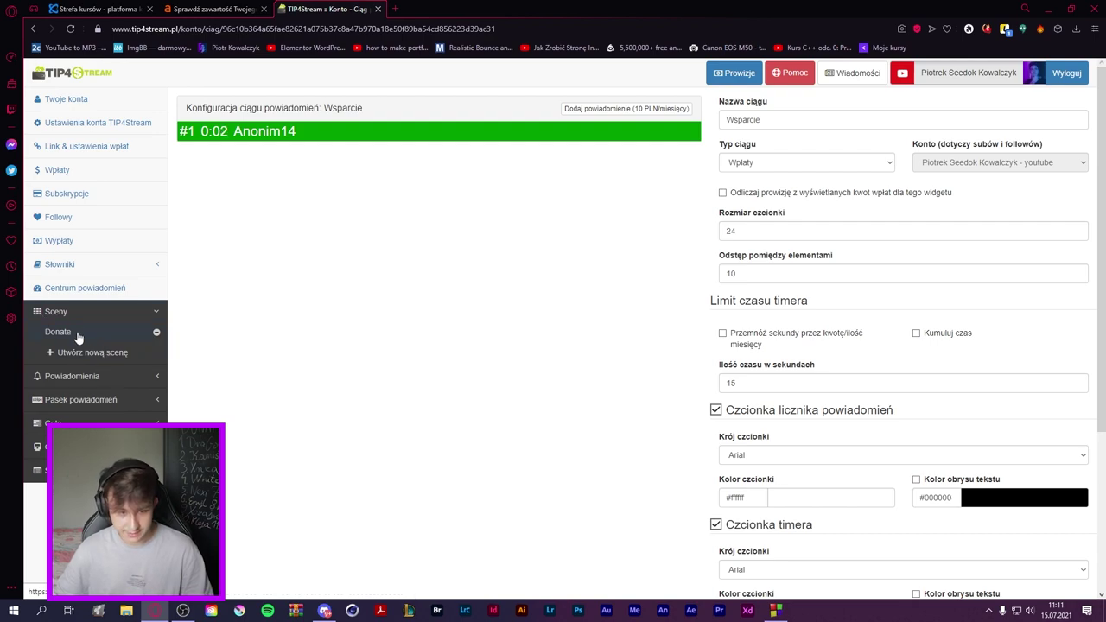
- Open the Donate scene and enter Cel as the scene name
left_click(61, 332)
left_click_drag(778, 119, 702, 129)
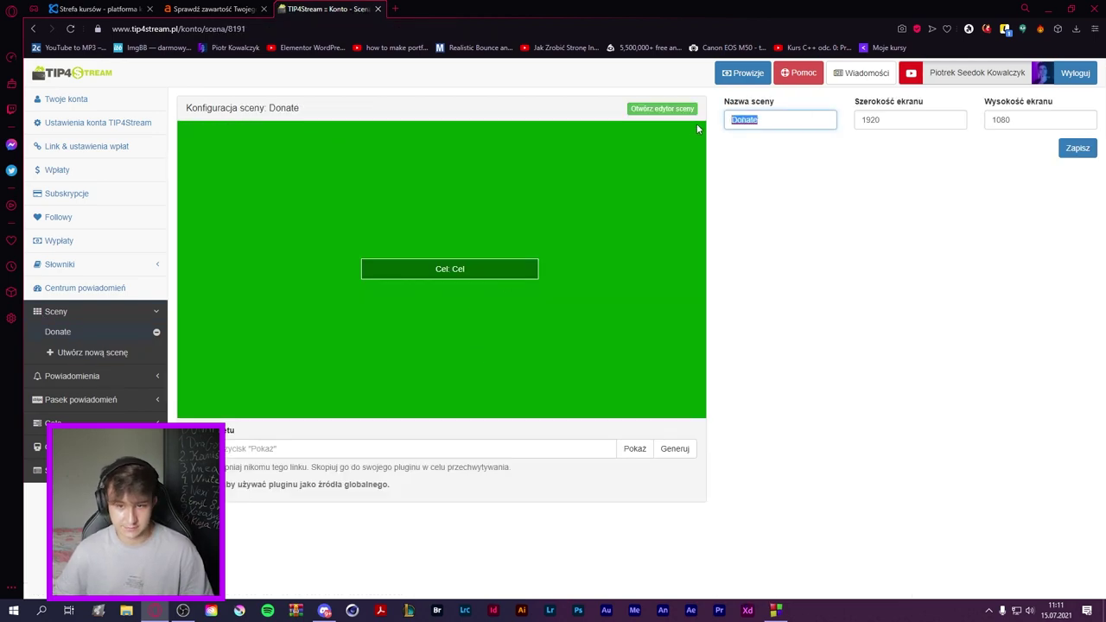
key("Right")
key("ctrl+a")
type("C")
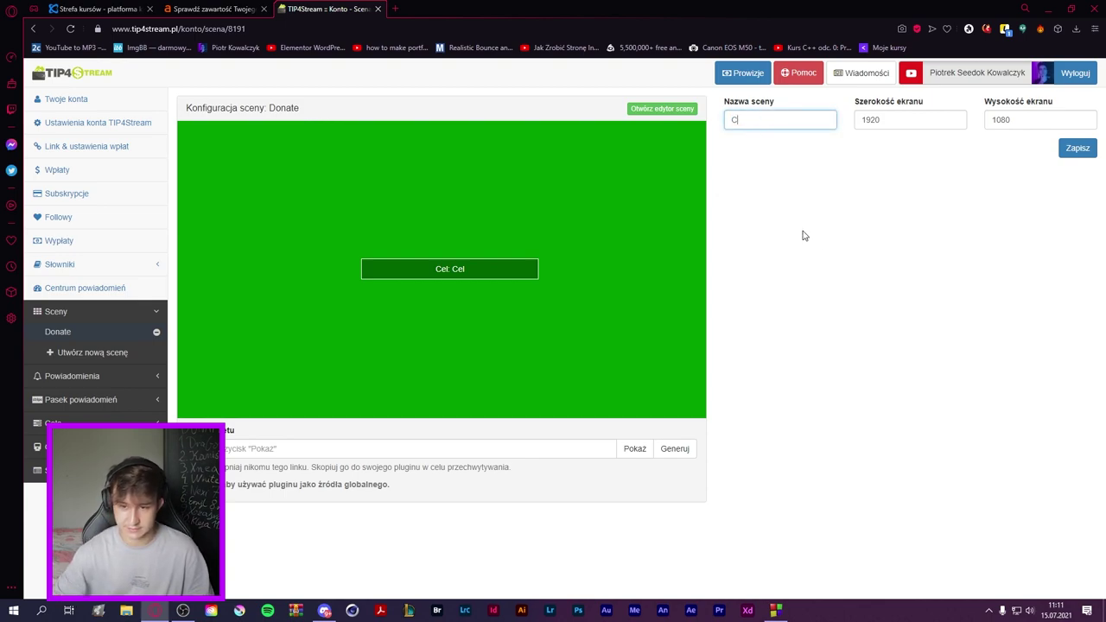
left_click(793, 245)
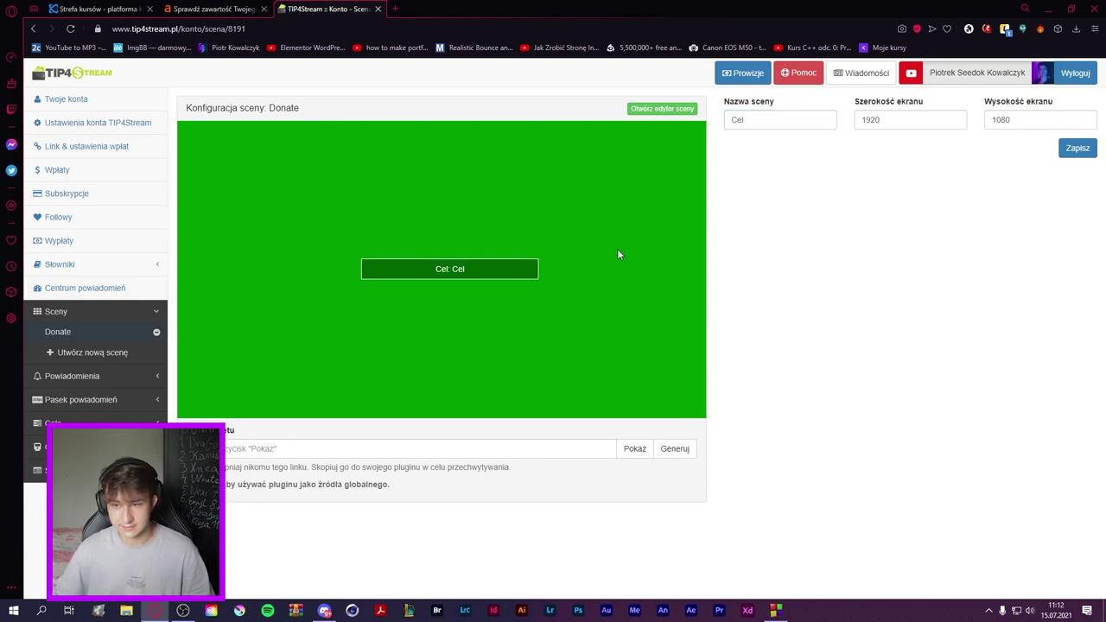
- View the goal widget's placement in the scene editor and return to the scene configuration
left_click(643, 111)
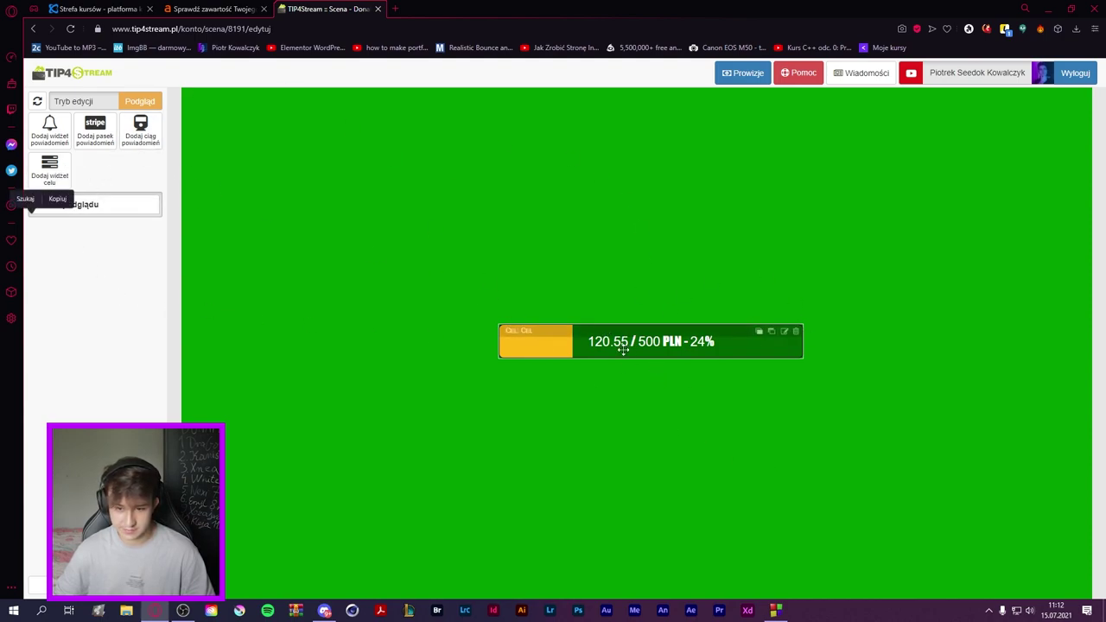
key("ctrl+s")
key("Return")
left_click(32, 29)
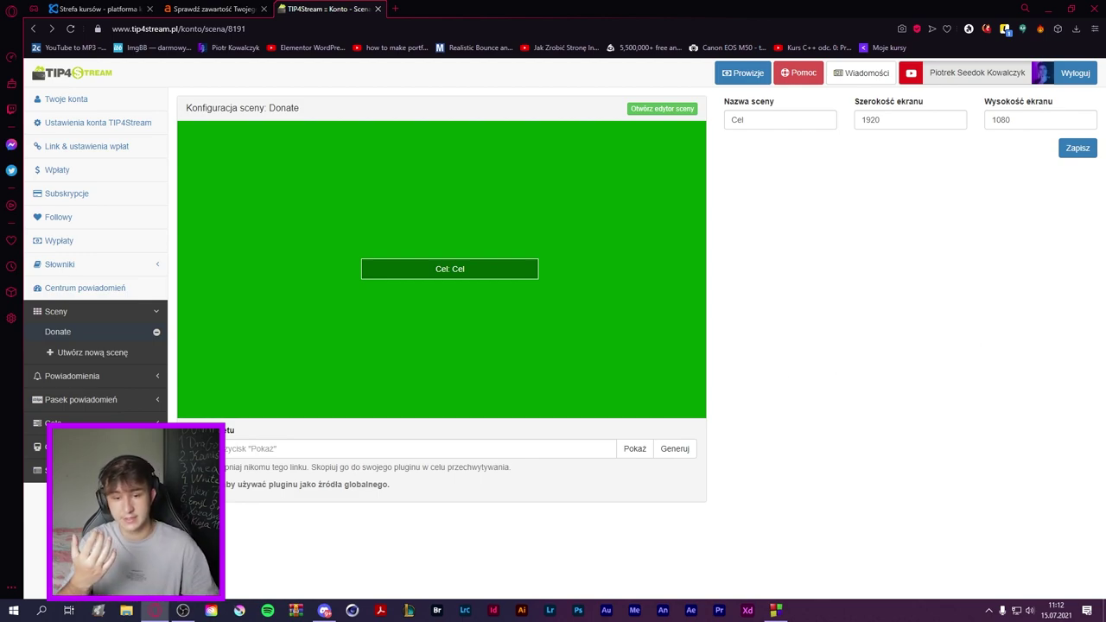
- Reopen the Wsparcie notification sequence and look through its type, timer limit and font settings
left_click(86, 446)
left_click(78, 430)
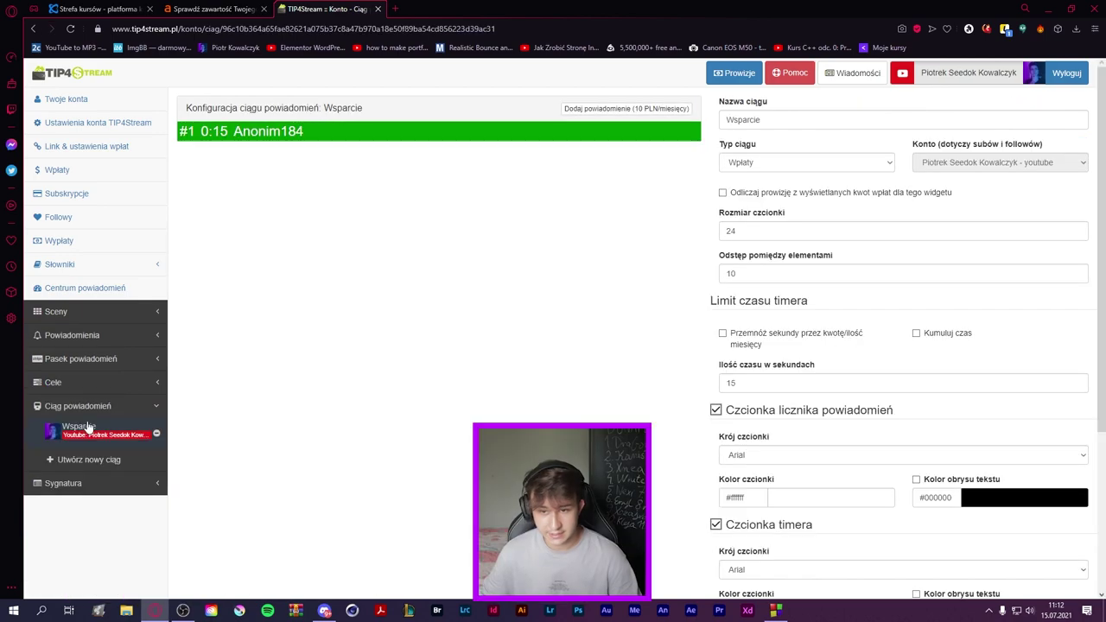
left_click(769, 121)
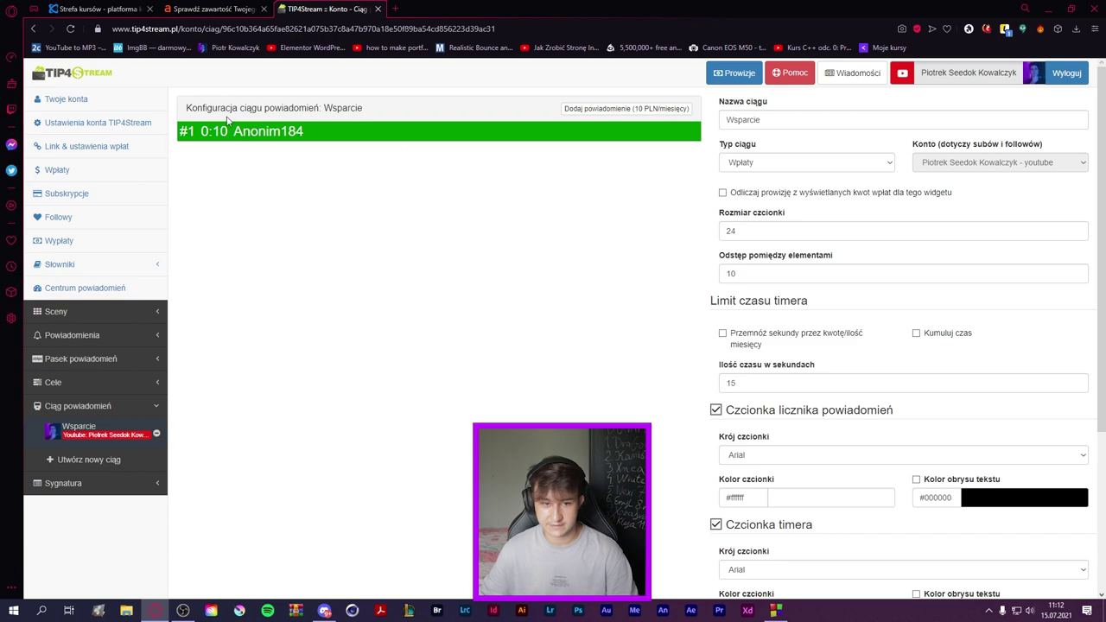
scroll(455, 408, "down", 3)
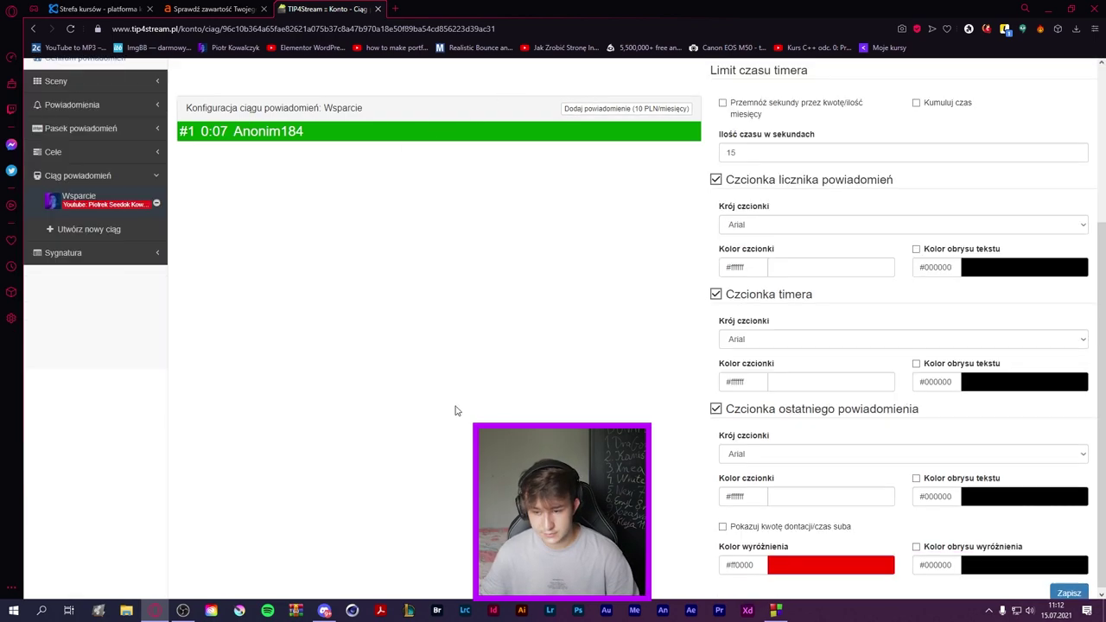
scroll(458, 409, "up", 3)
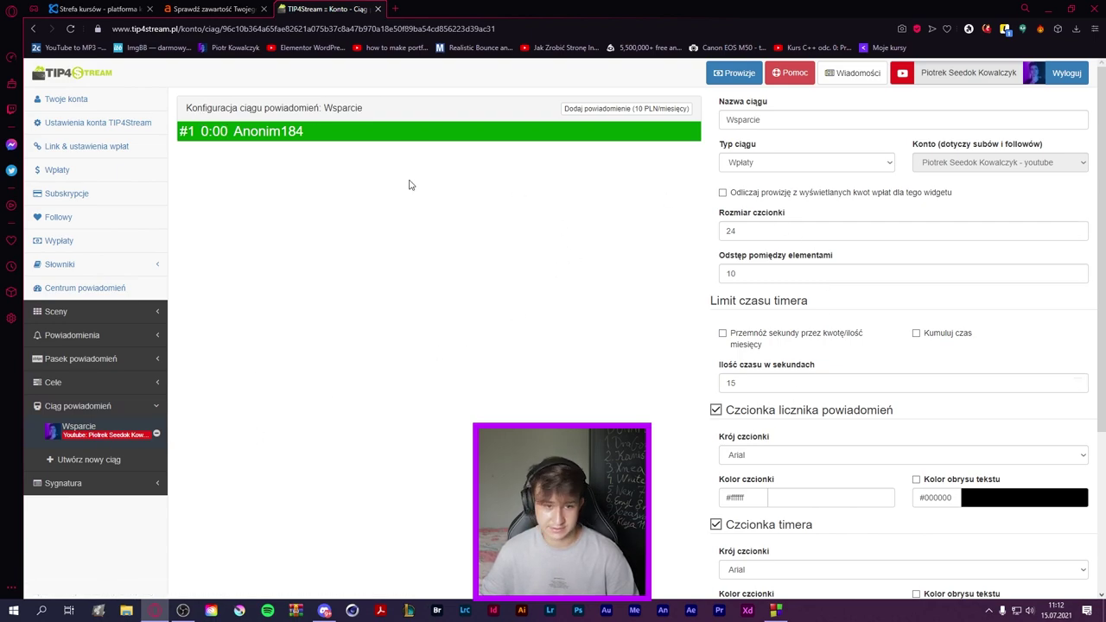
left_click(85, 314)
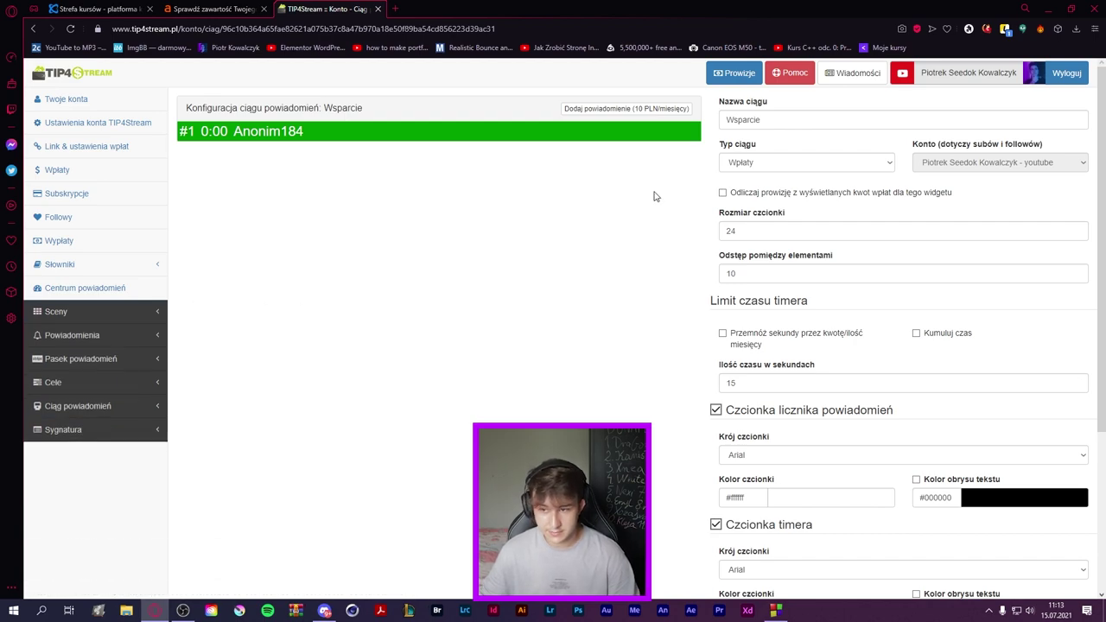